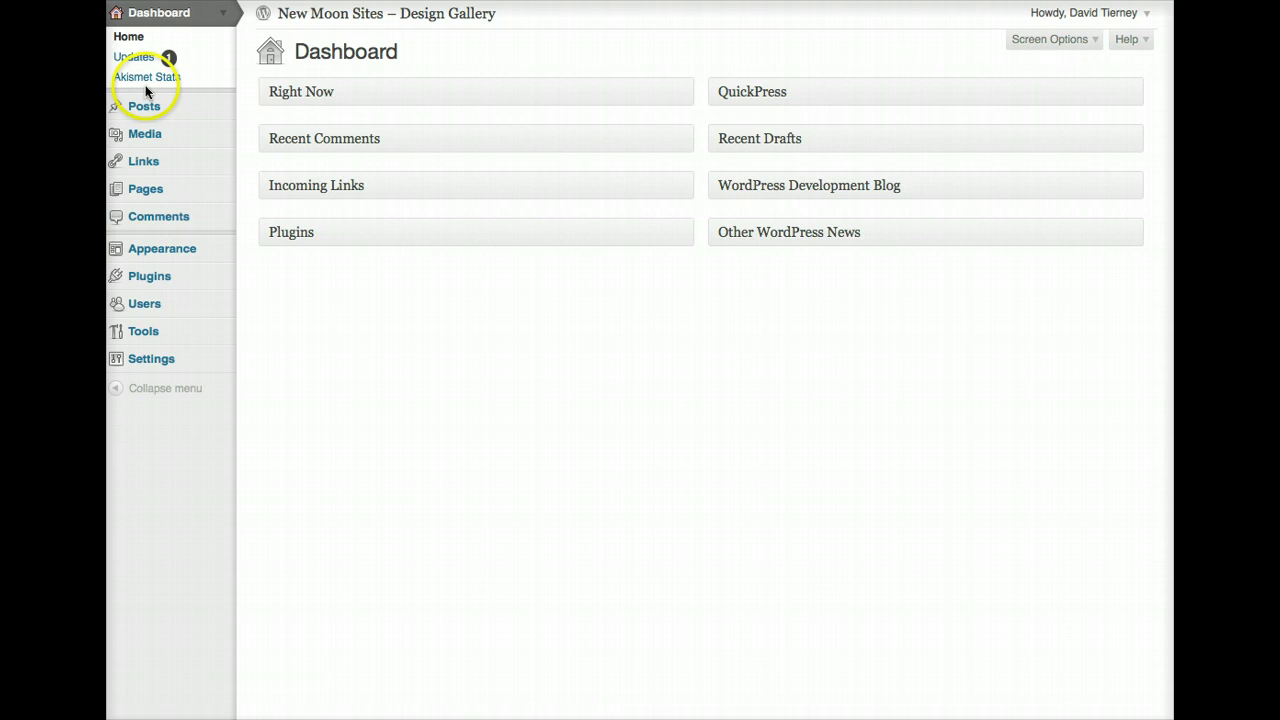
# - Collapse the Dashboard submenu and open the All Pages list under Pages
pyautogui.click(221, 16)
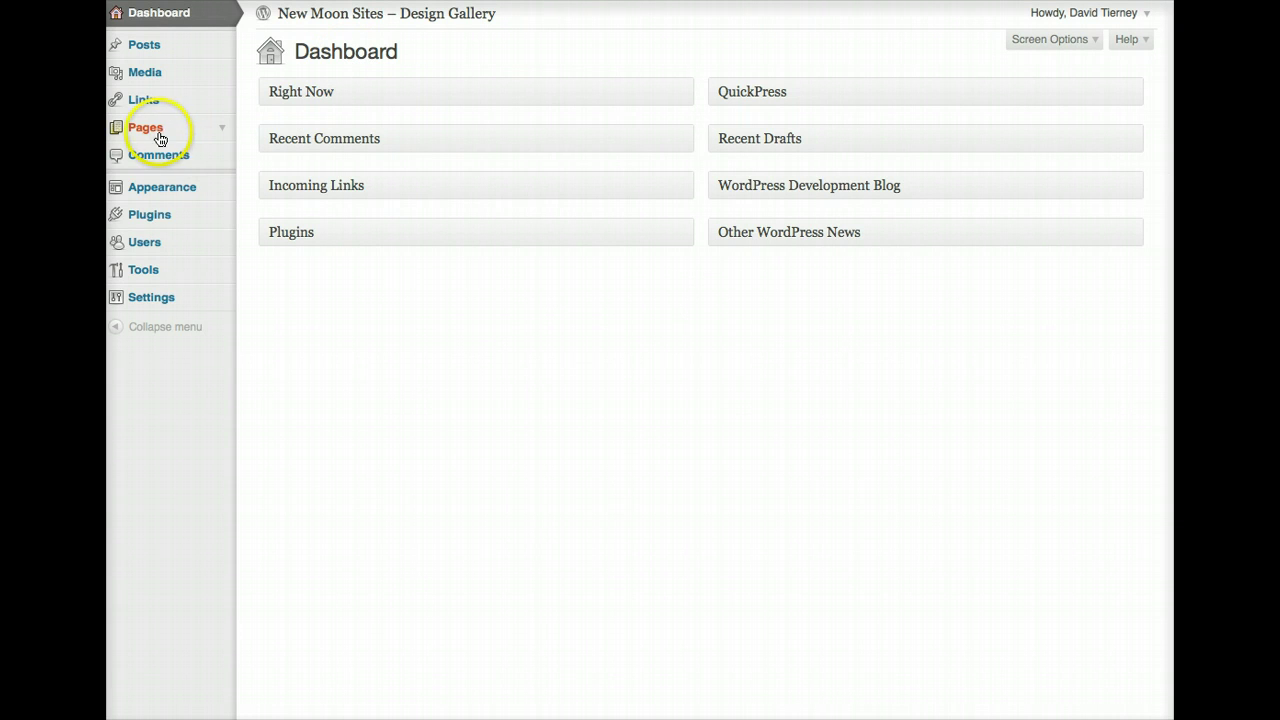
pyautogui.click(217, 131)
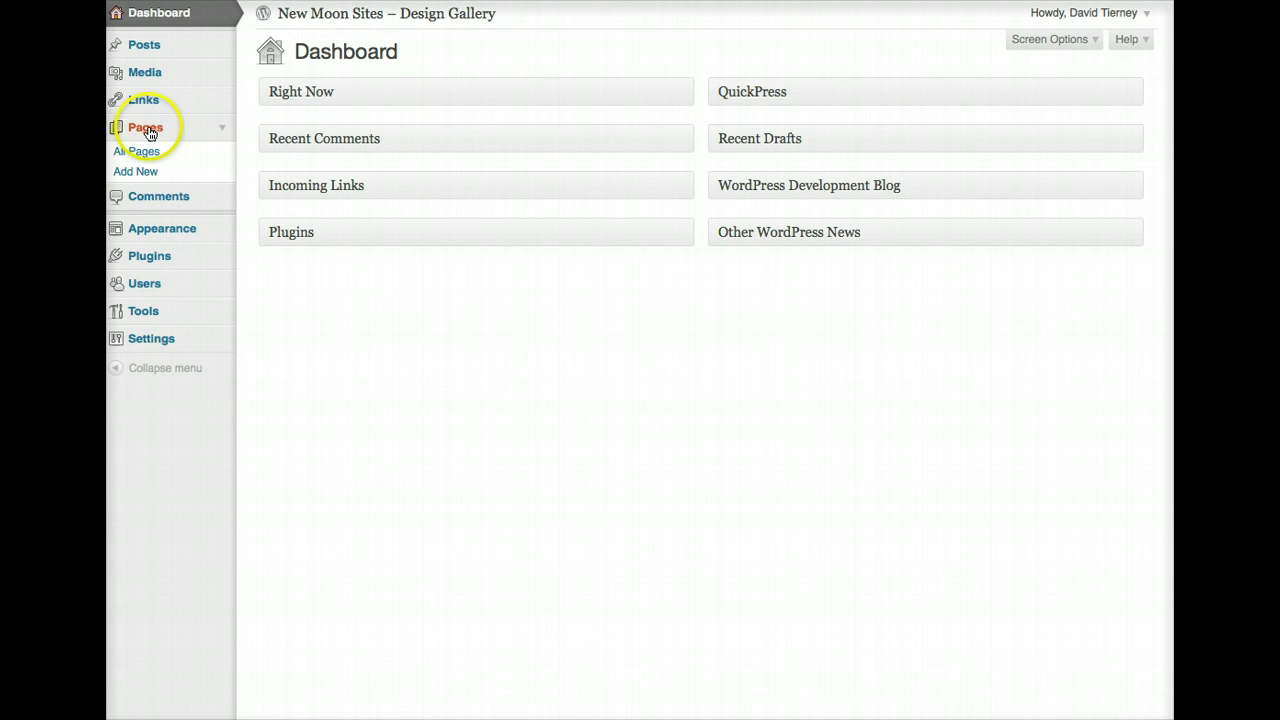
pyautogui.click(138, 155)
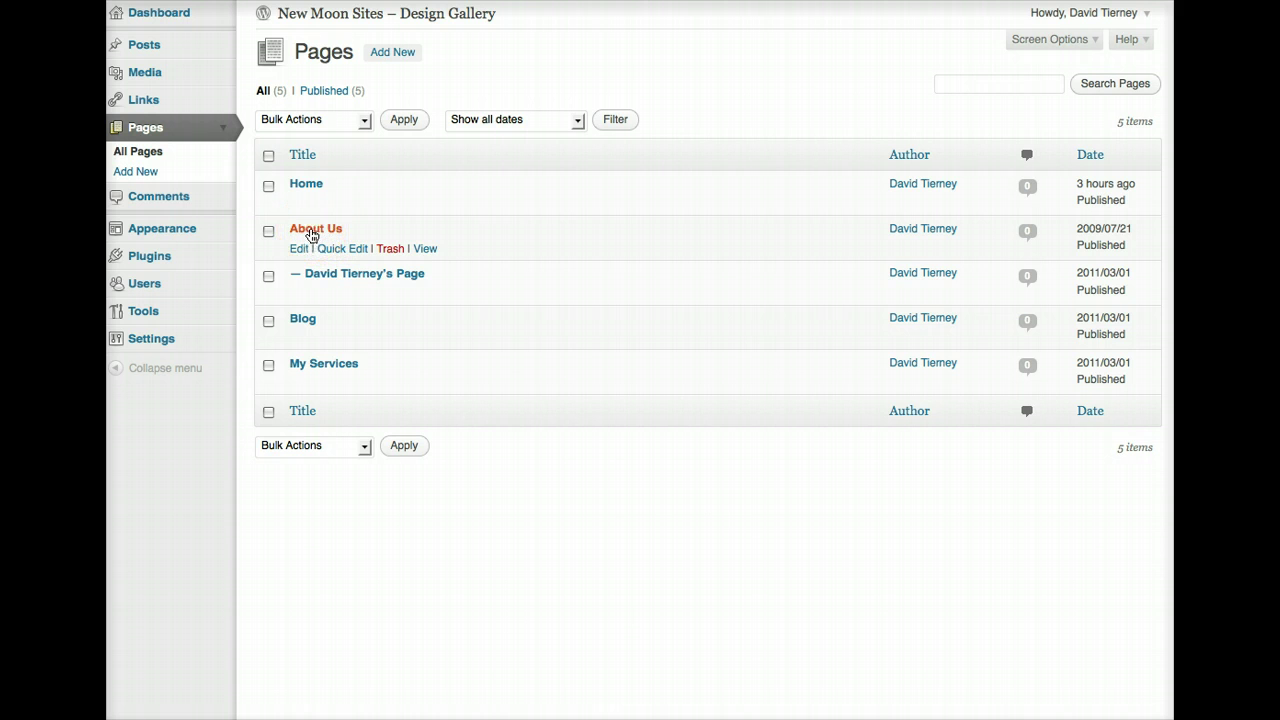
# - Retitle About Us to 'About Us Today' and append 'Make a change.' after 'information.'
pyautogui.click(311, 234)
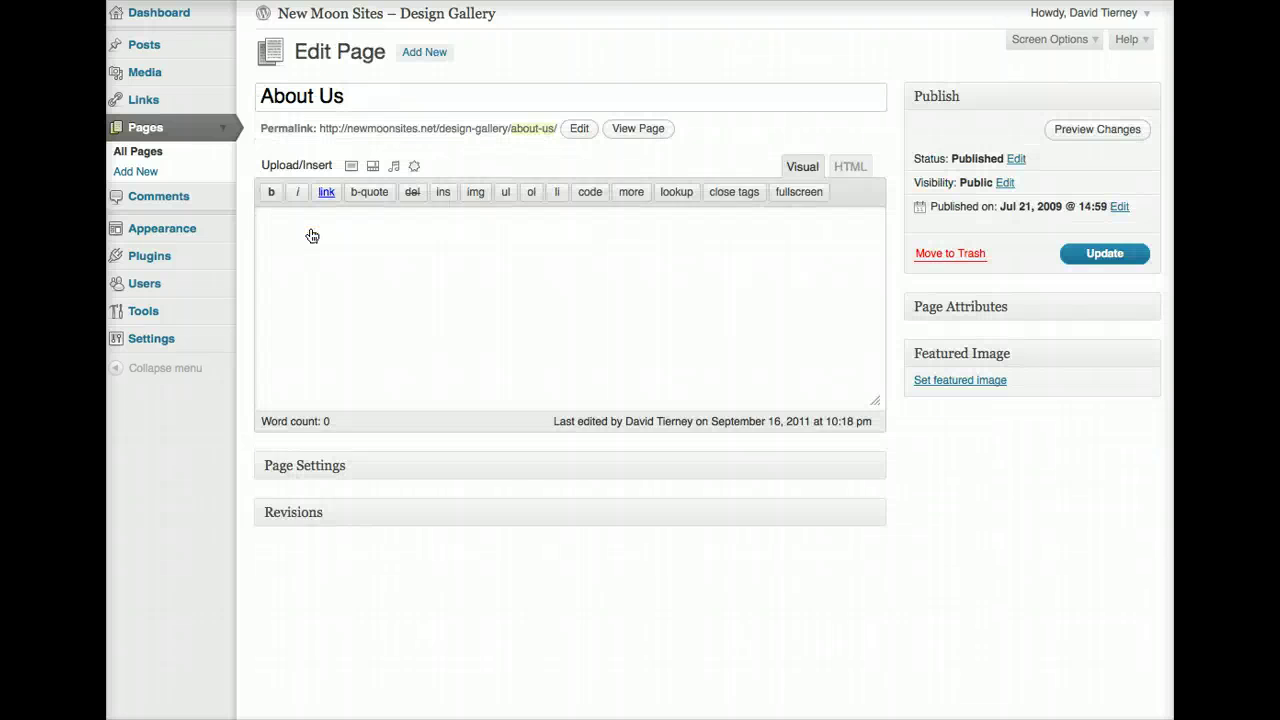
pyautogui.click(318, 88)
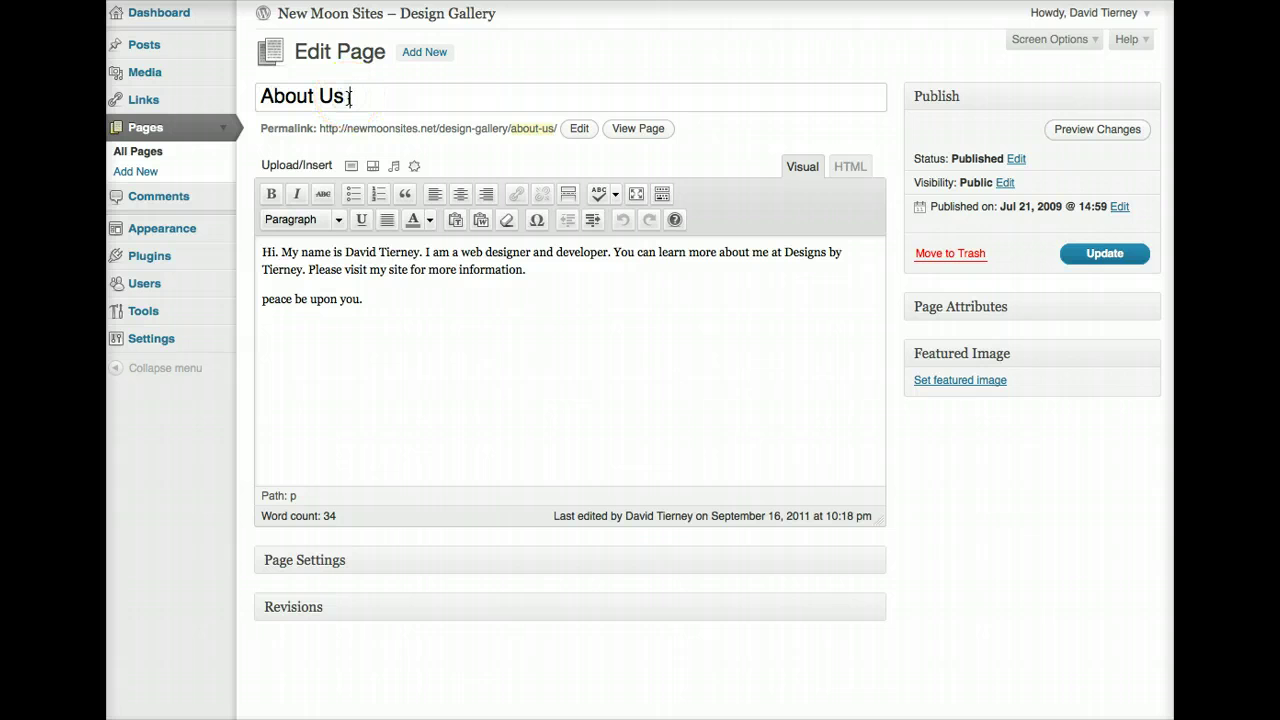
pyautogui.write('Today')
pyautogui.click(528, 268)
pyautogui.write('Make a change.')
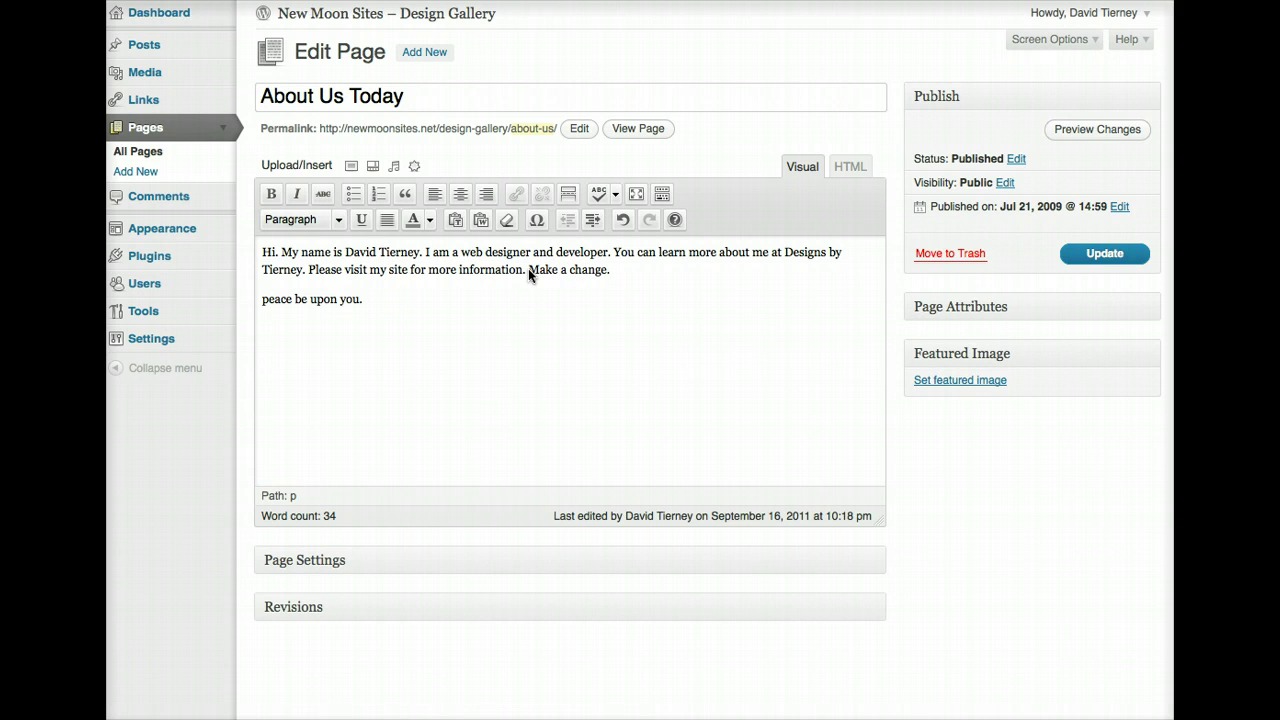
pyautogui.click(548, 281)
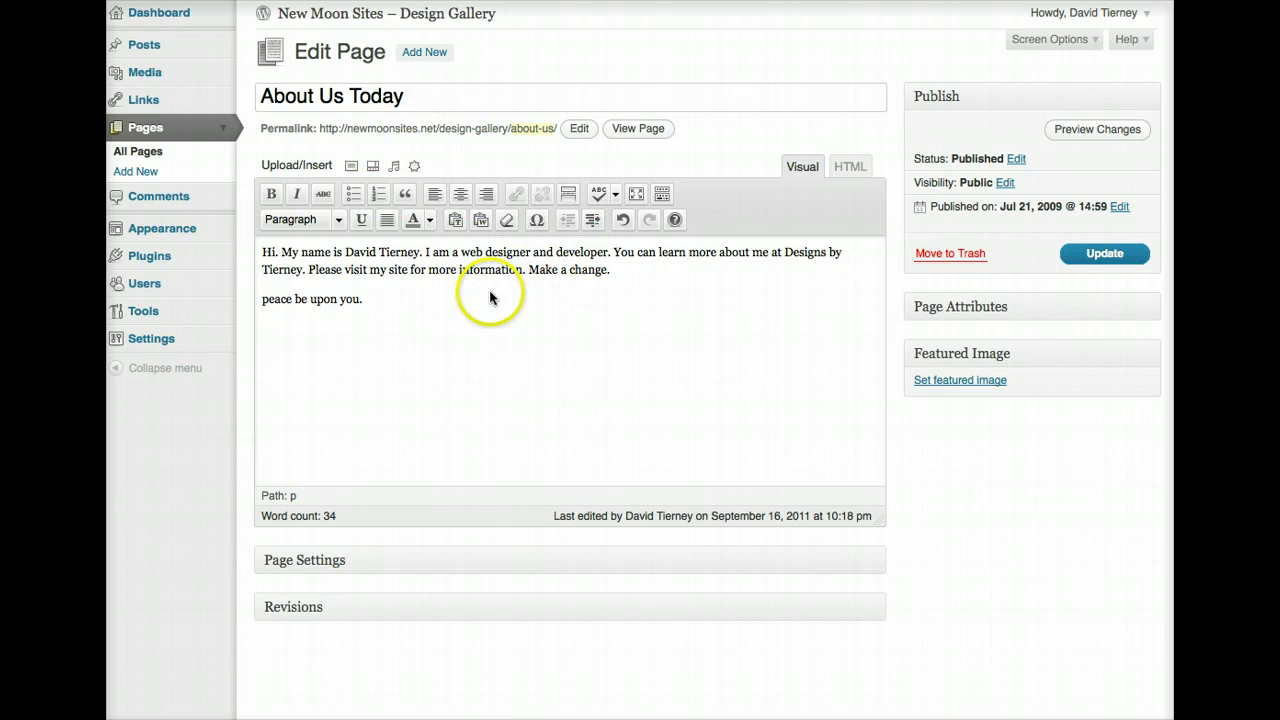
# - Update the About Us Today page and view it live on the site
pyautogui.click(1093, 256)
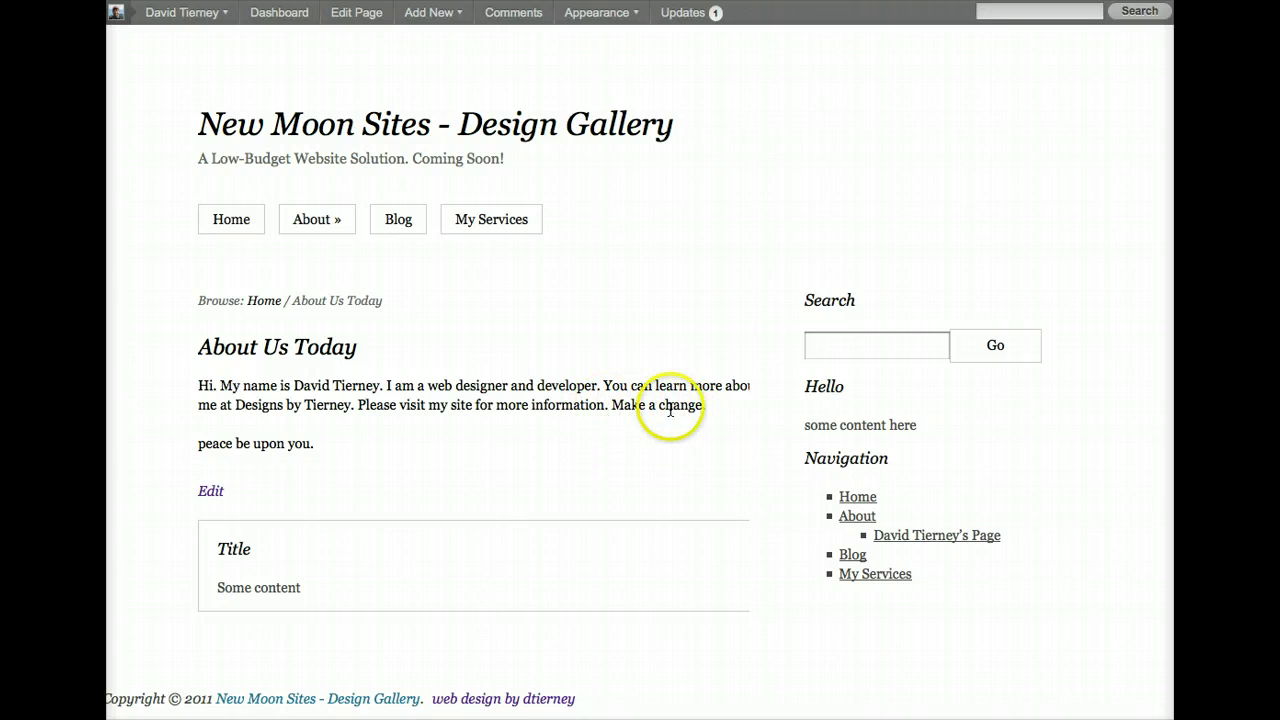
pyautogui.moveTo(310, 225)
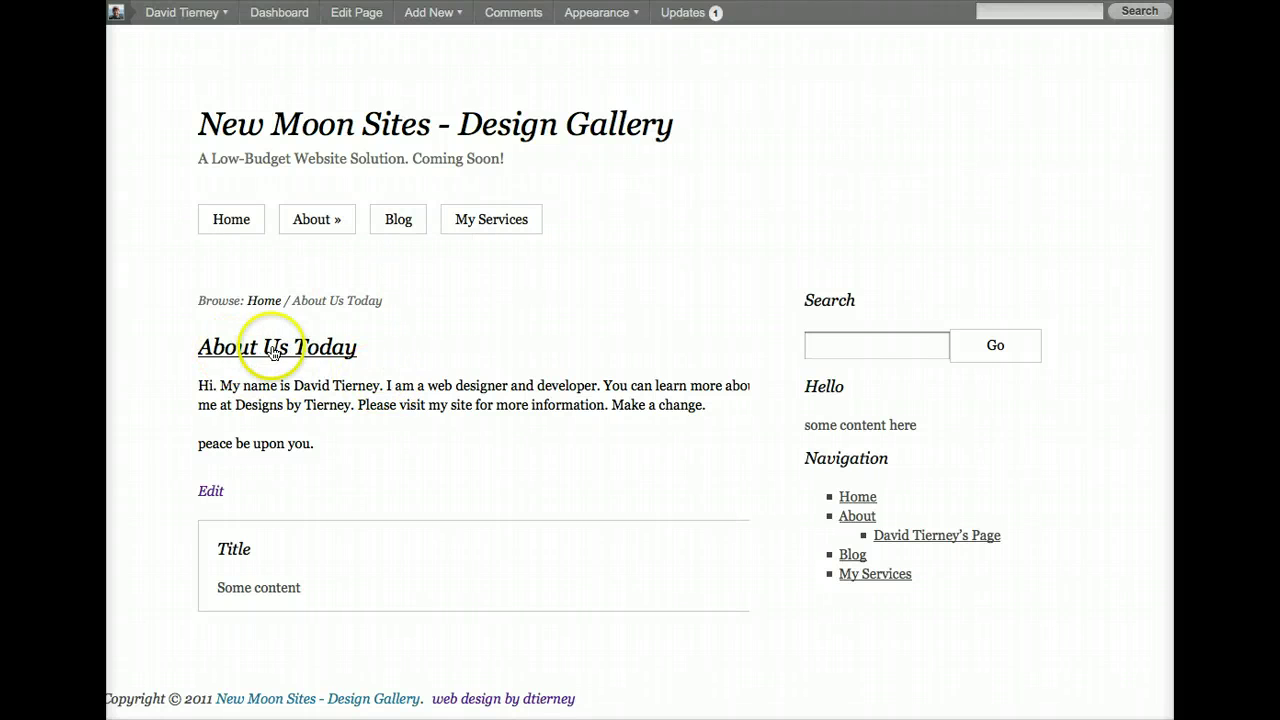
# - Reopen About Us Today in the editor with the Kitchen Sink second toolbar row showing
pyautogui.click(349, 15)
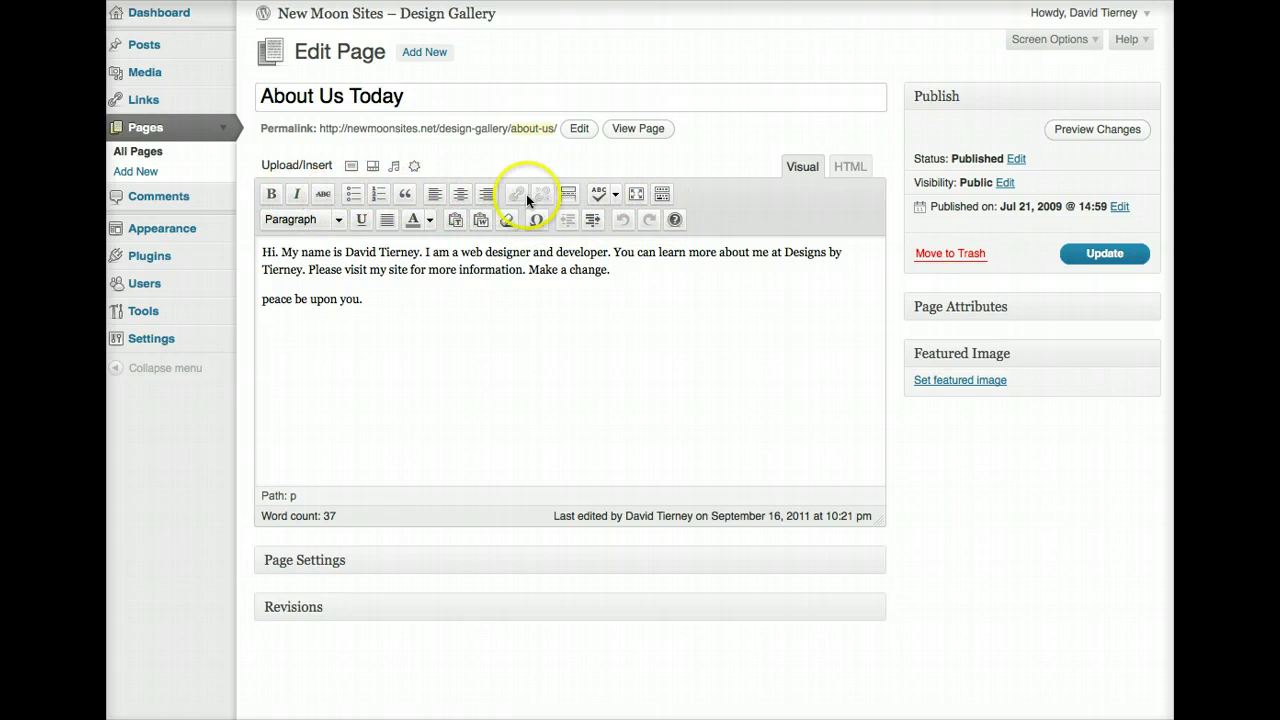
pyautogui.click(661, 193)
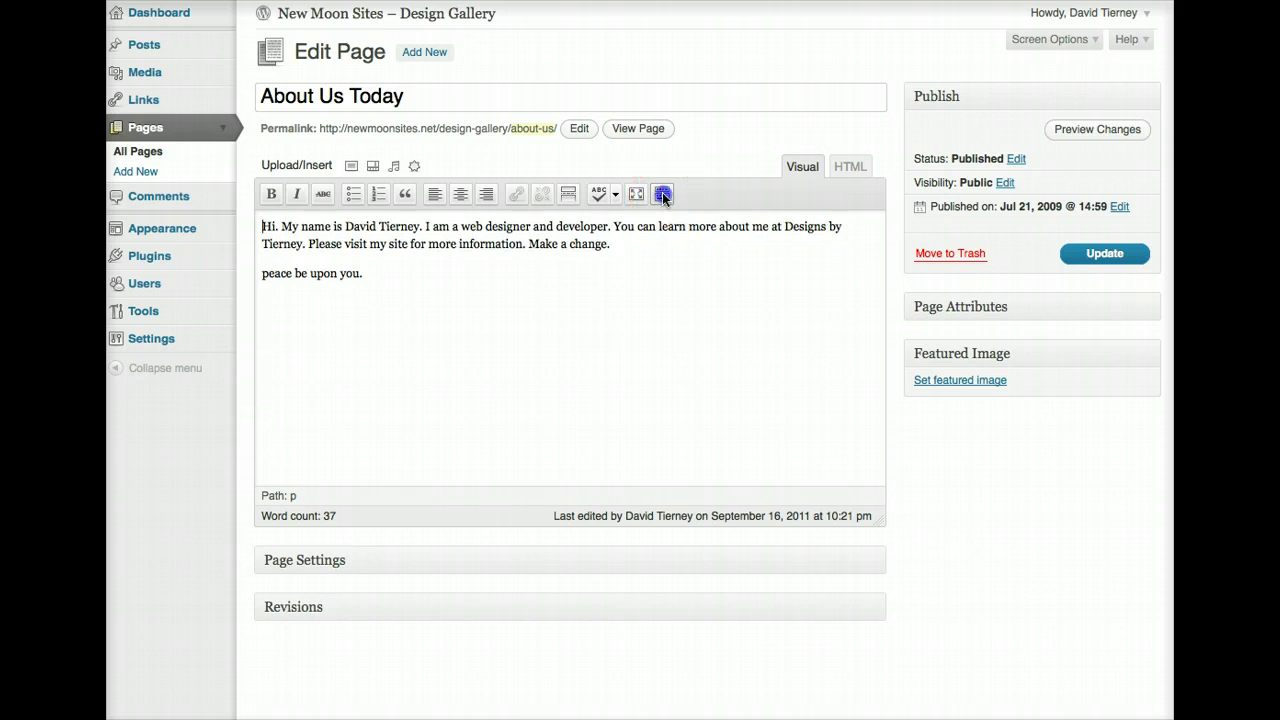
pyautogui.click(662, 192)
pyautogui.click(662, 195)
pyautogui.click(662, 193)
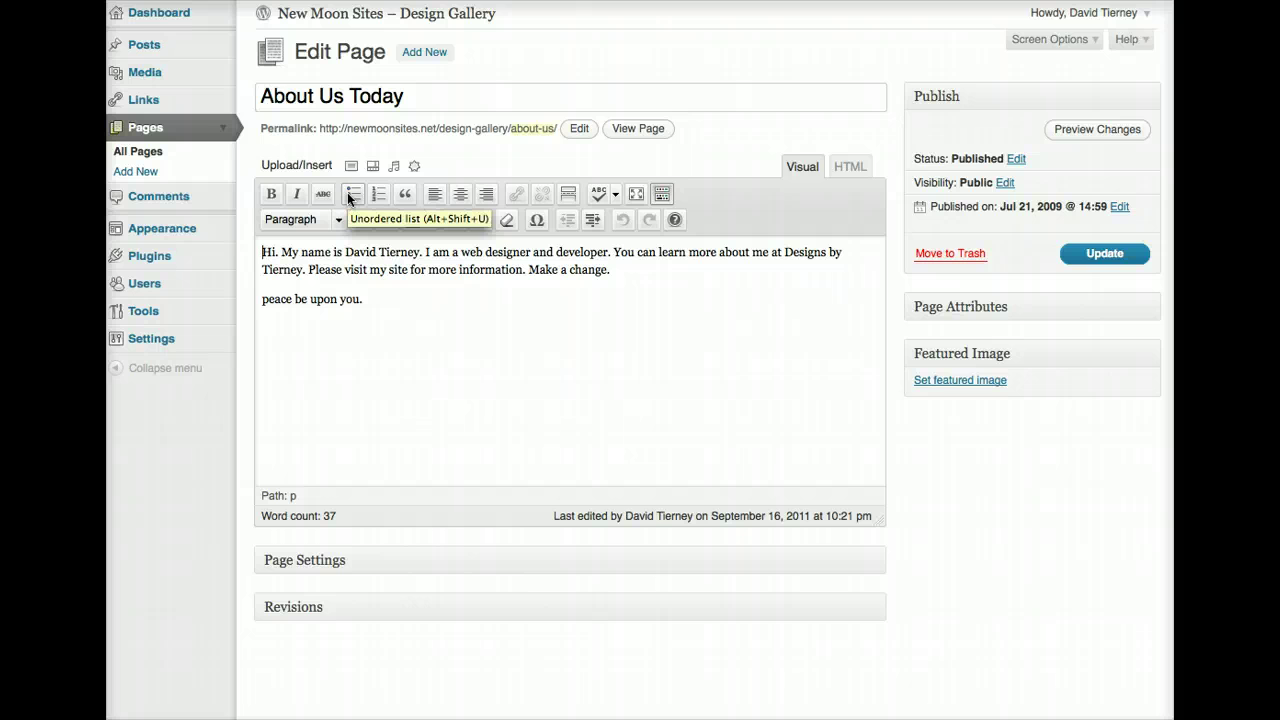
# - Add 'add this' and 'and this' after the first paragraph as a bulleted list
pyautogui.click(608, 269)
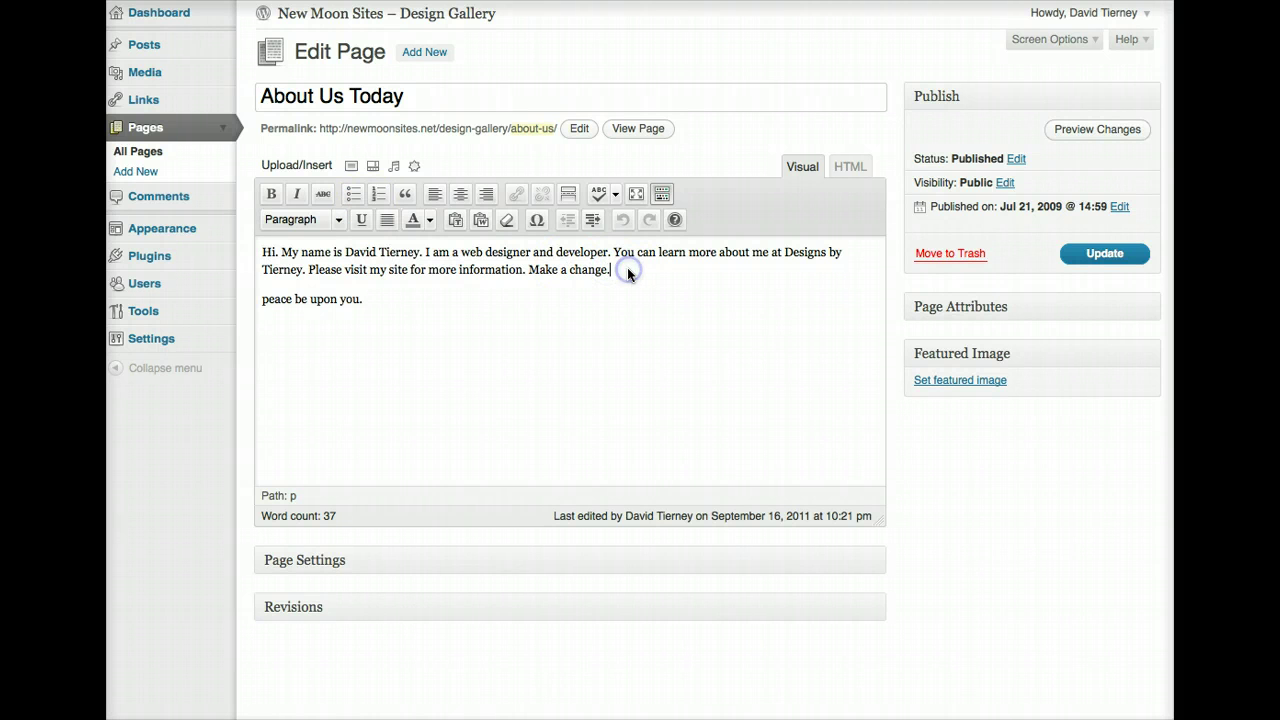
pyautogui.press('Return')
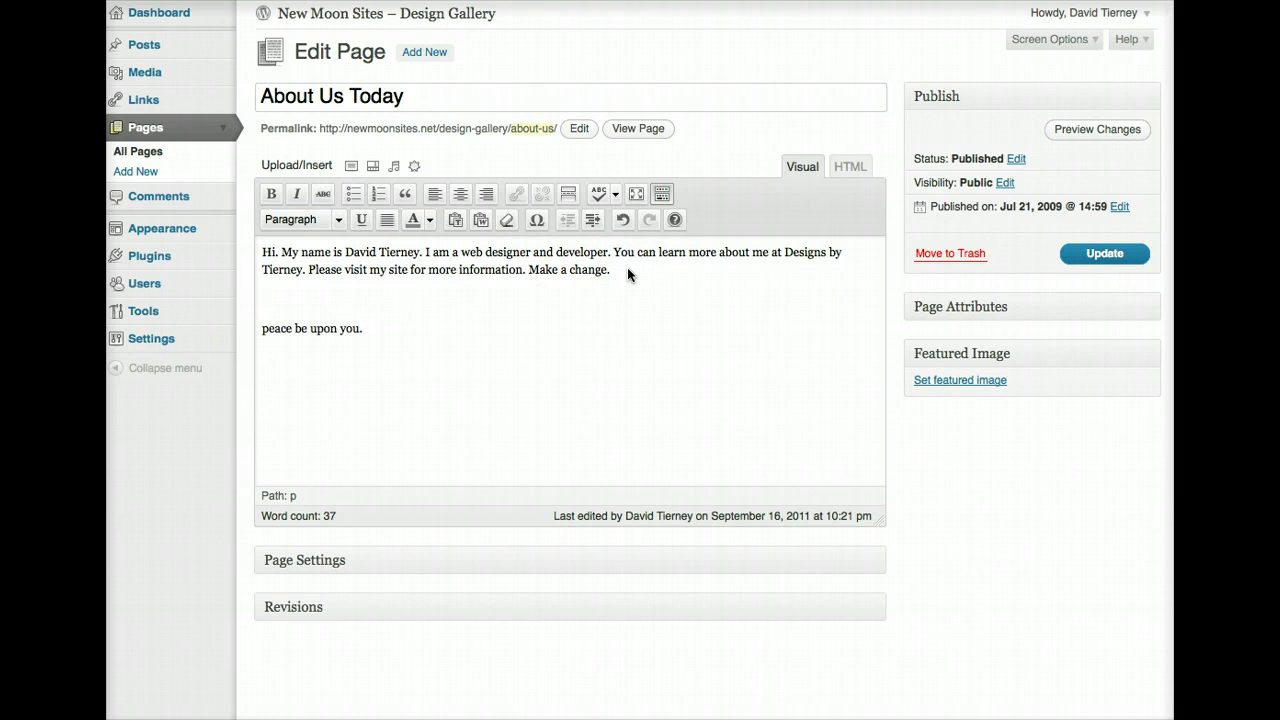
pyautogui.write('add this')
pyautogui.press('Return')
pyautogui.write('and this')
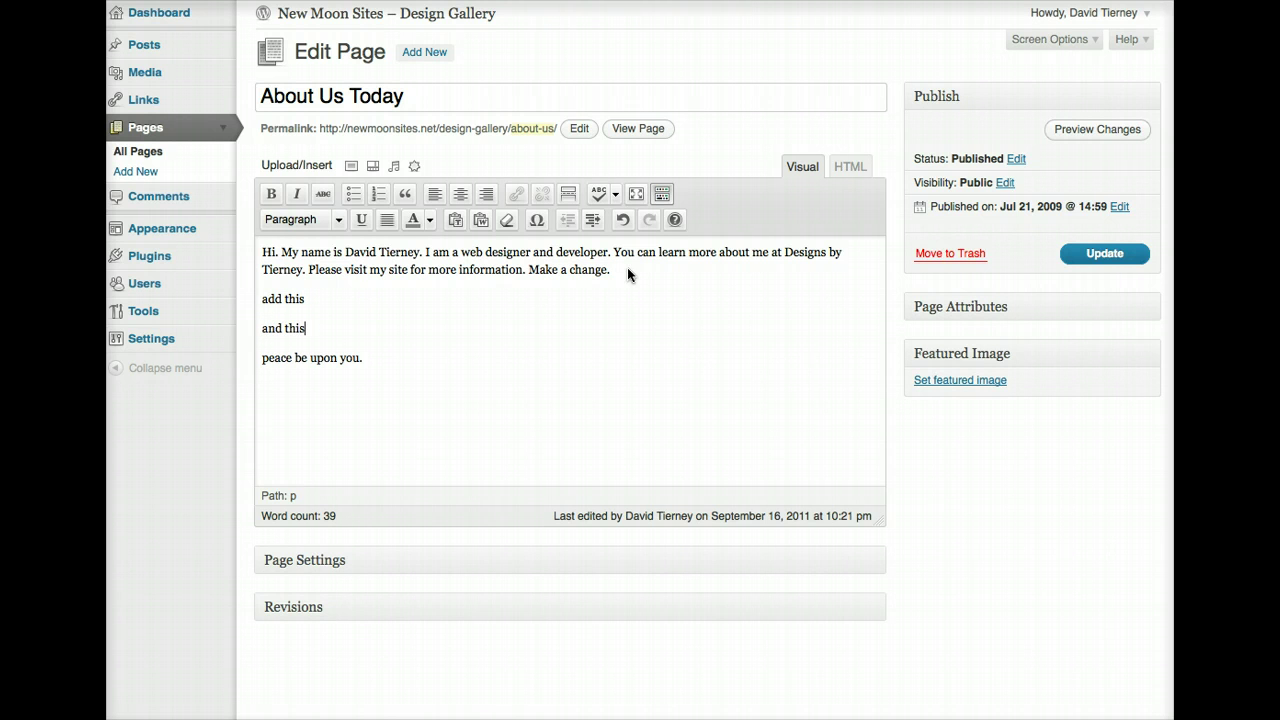
pyautogui.doubleClick(290, 298)
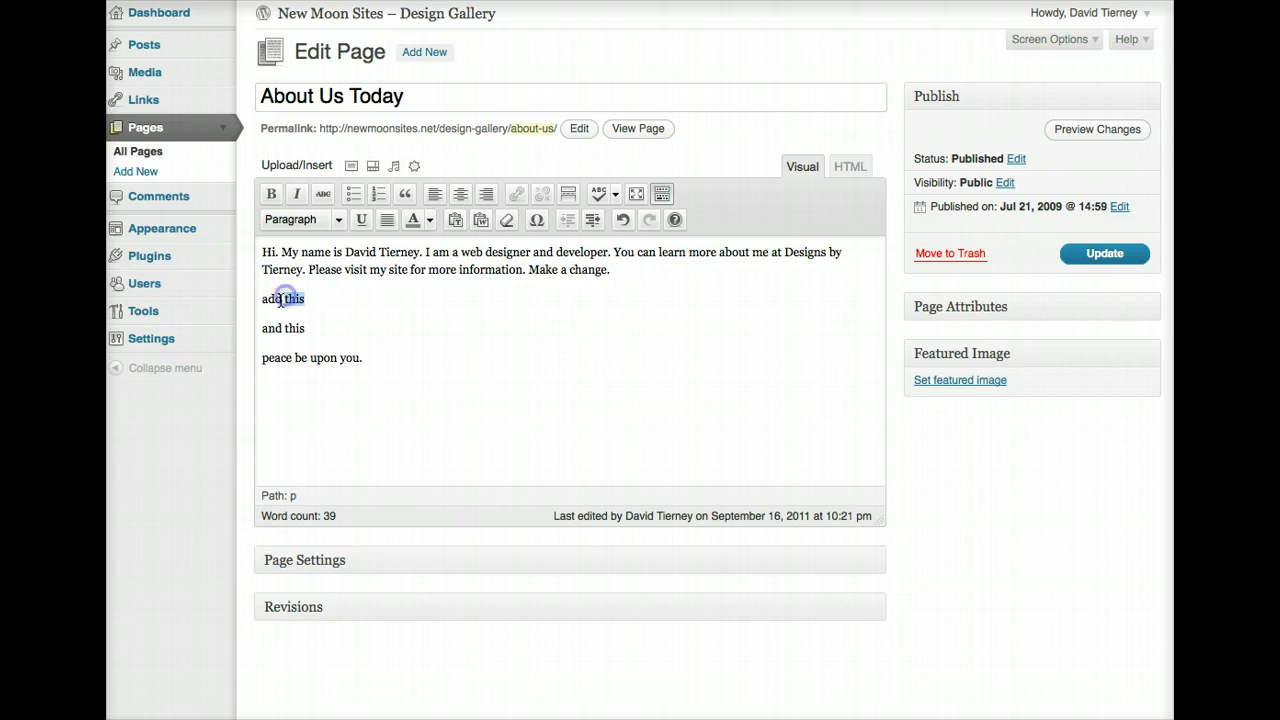
pyautogui.moveTo(290, 298); pyautogui.dragTo(279, 323)
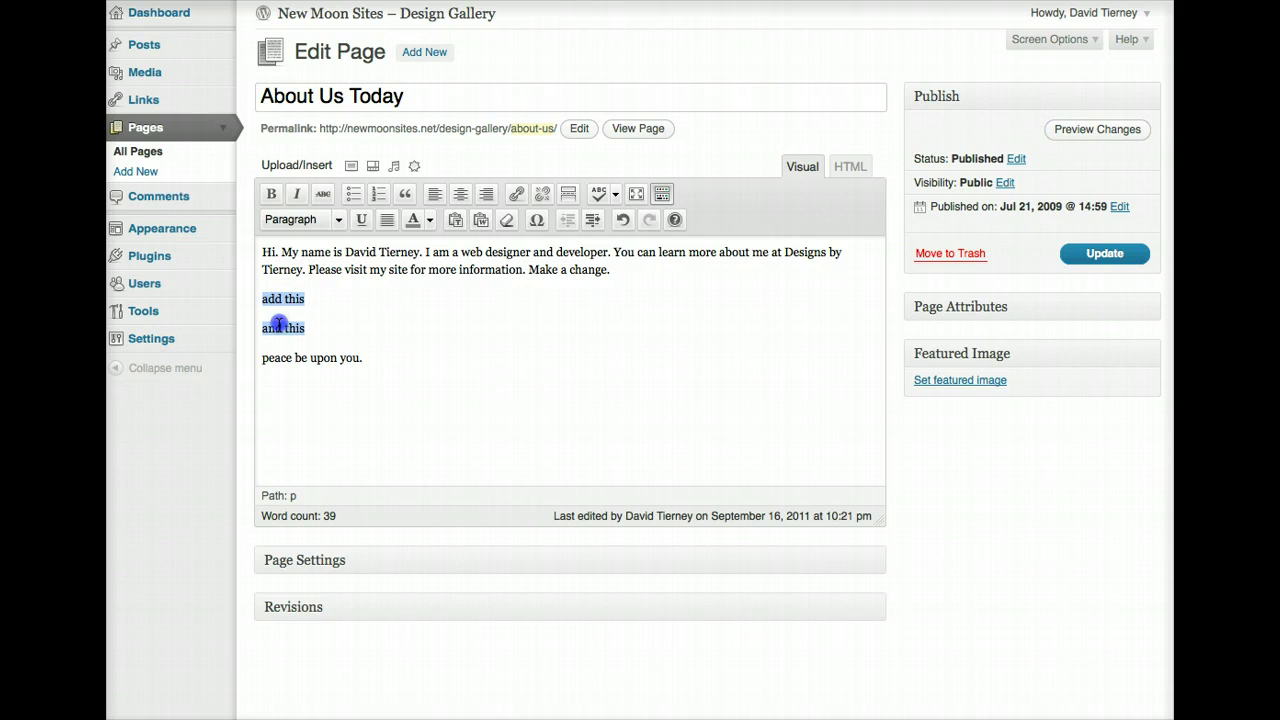
pyautogui.click(353, 194)
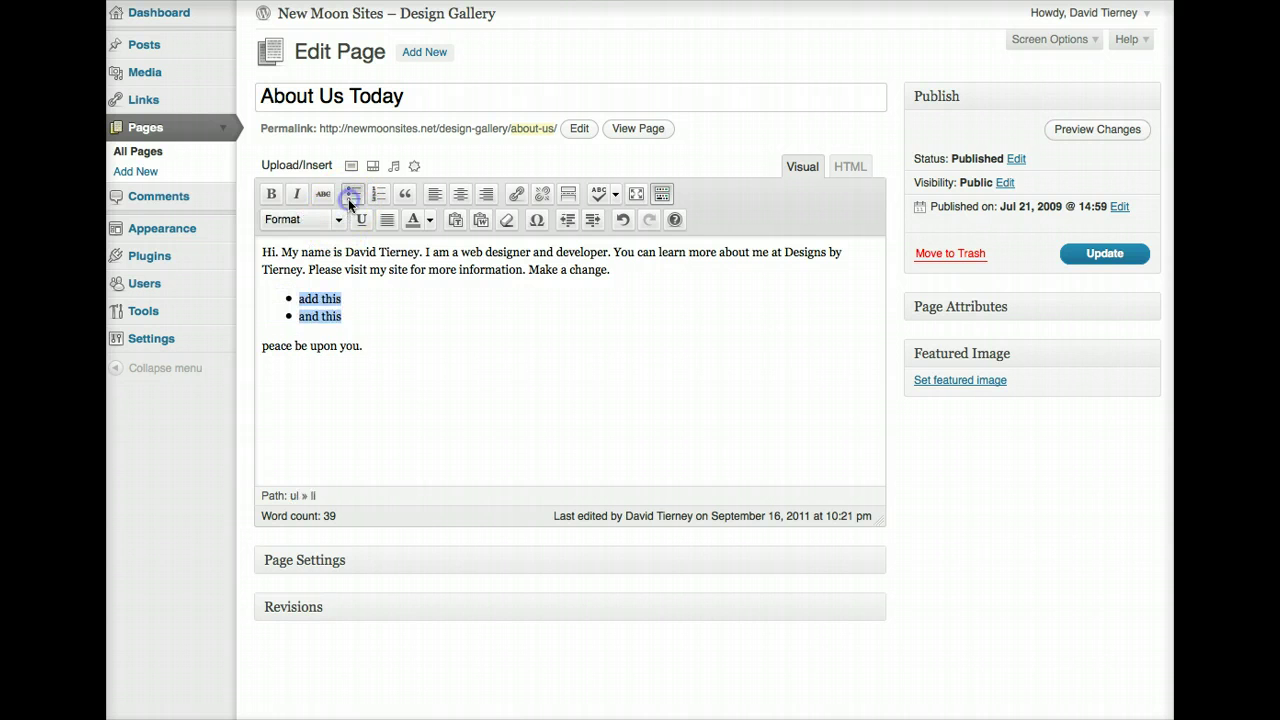
pyautogui.click(340, 314)
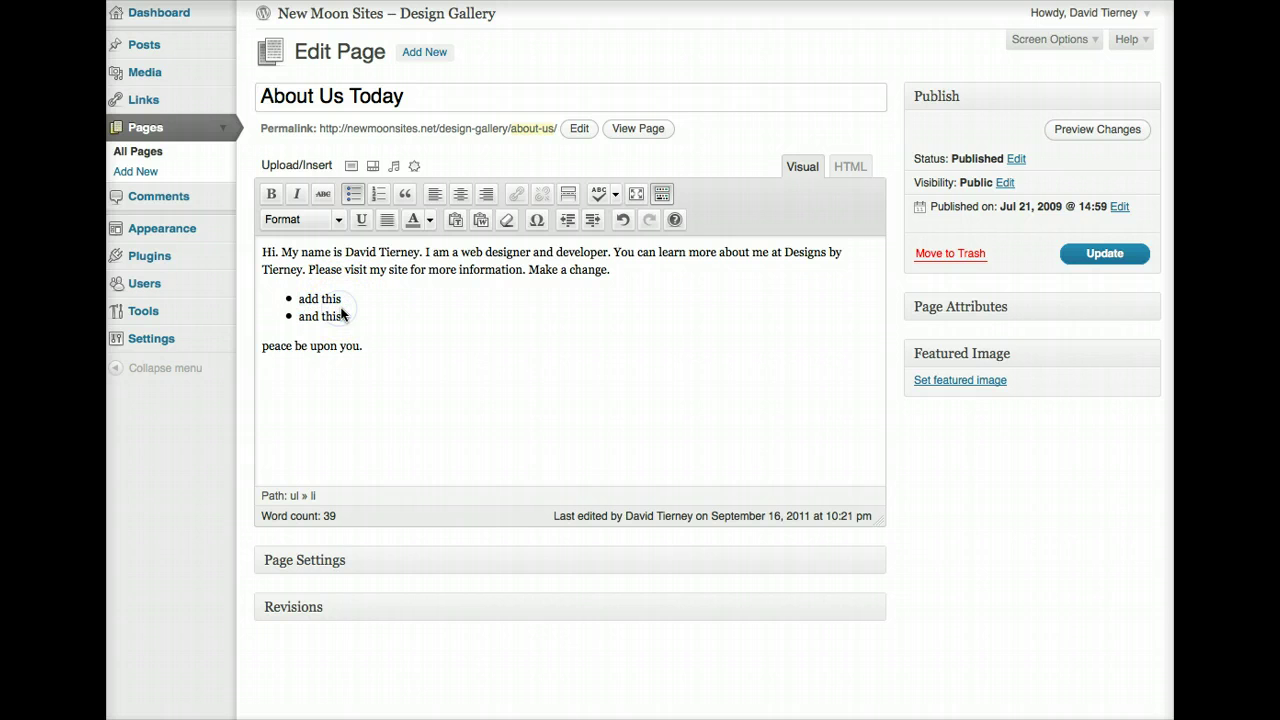
# - Link 'more information' to designsbytierney.co, opening in the same tab, and update the page
pyautogui.doubleClick(488, 272)
pyautogui.moveTo(488, 272); pyautogui.dragTo(441, 272)
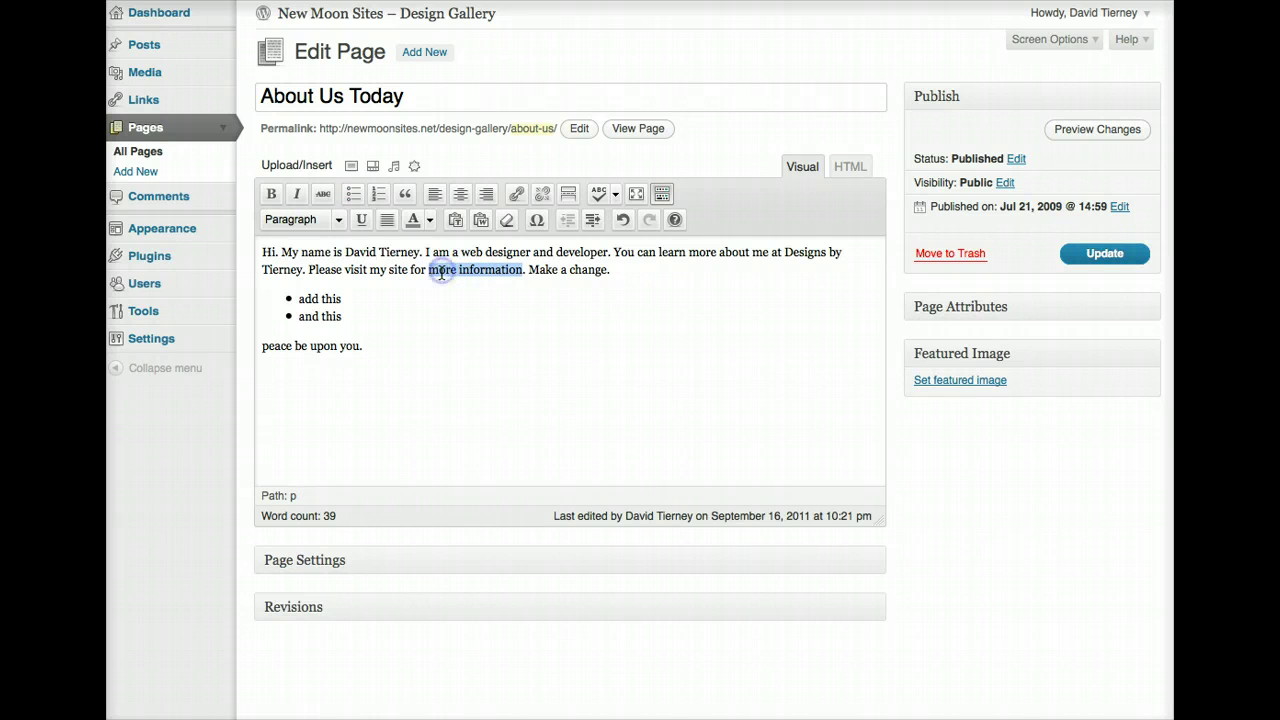
pyautogui.click(516, 196)
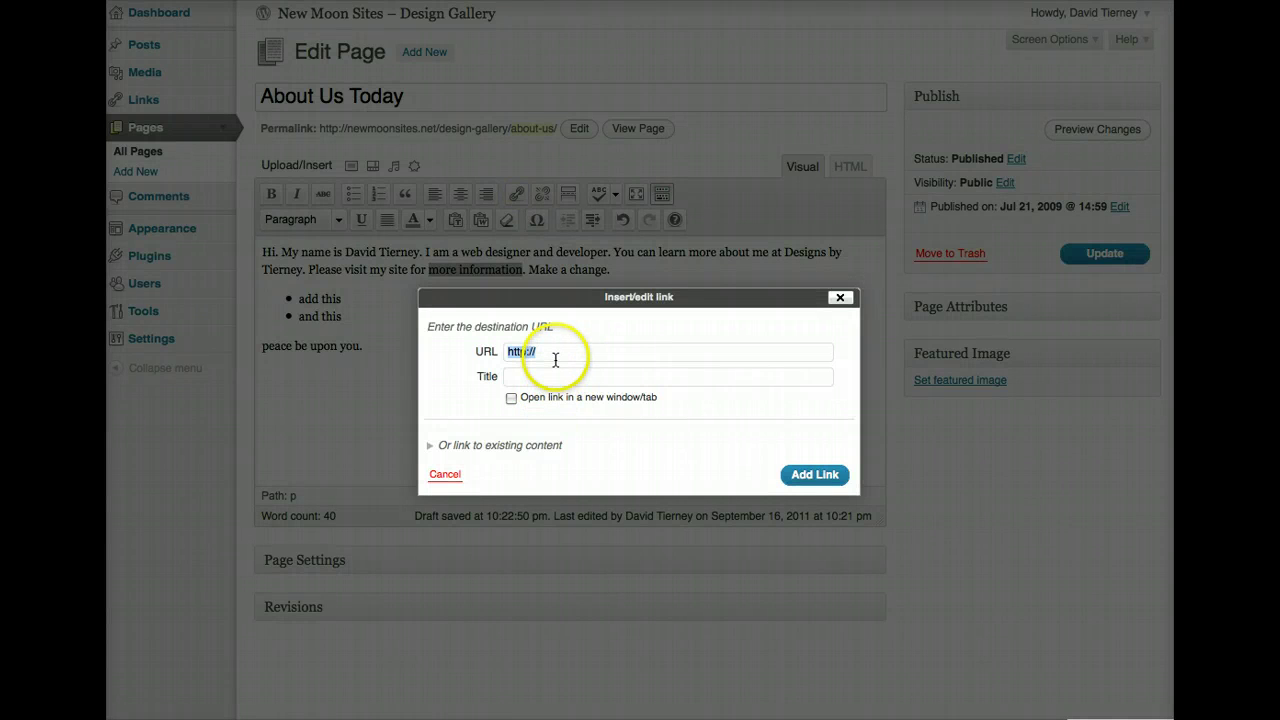
pyautogui.click(555, 357)
pyautogui.write('designsbytierney.com')
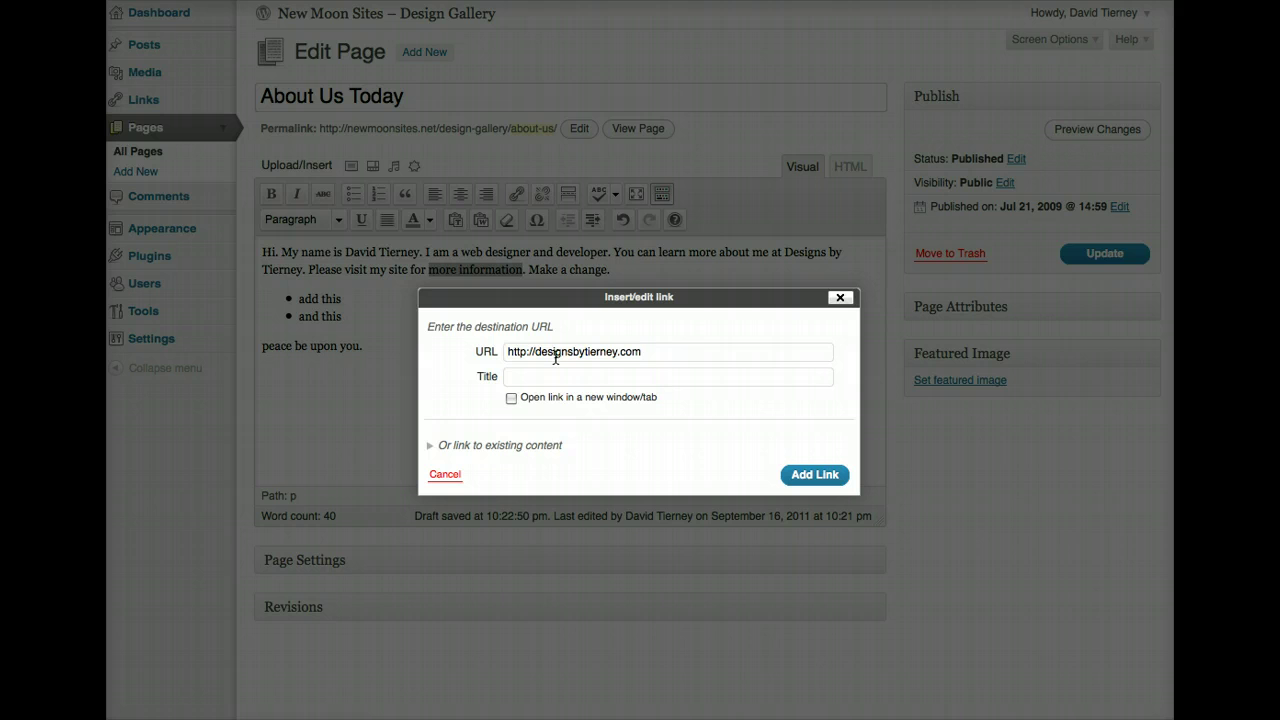
pyautogui.click(527, 396)
pyautogui.click(512, 400)
pyautogui.click(512, 399)
pyautogui.click(810, 476)
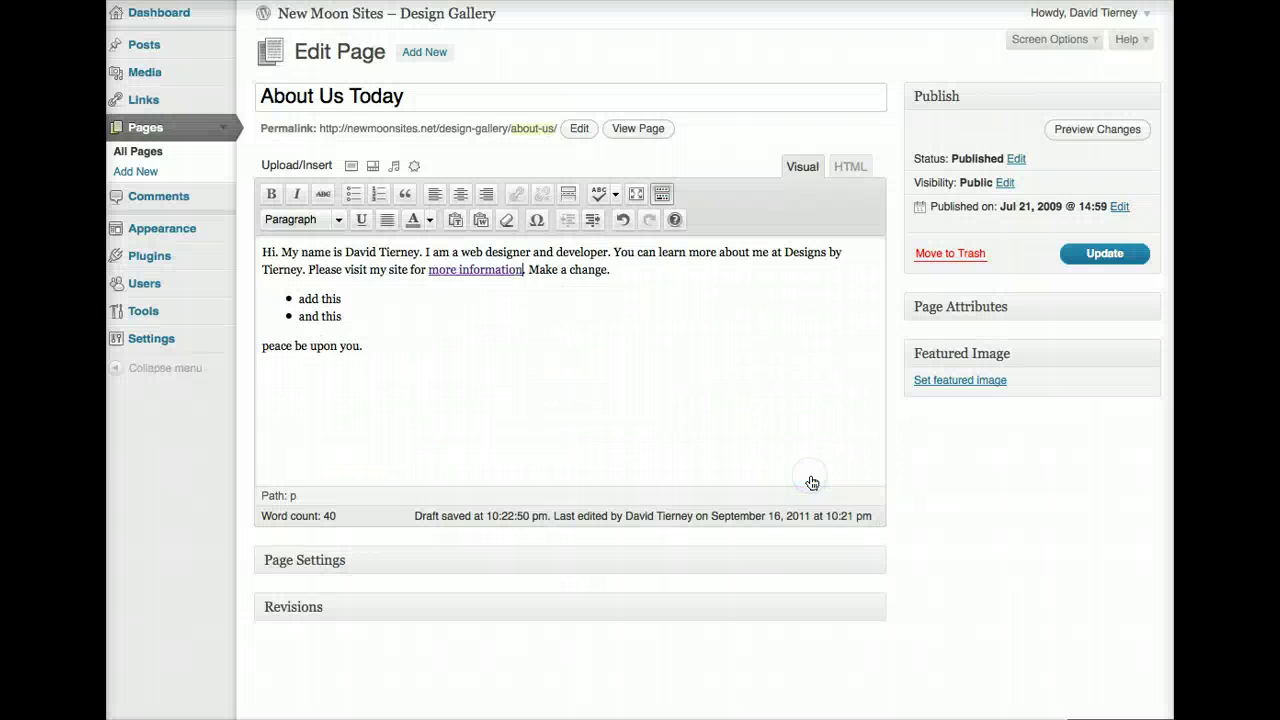
pyautogui.click(500, 340)
pyautogui.click(1106, 260)
pyautogui.click(715, 345)
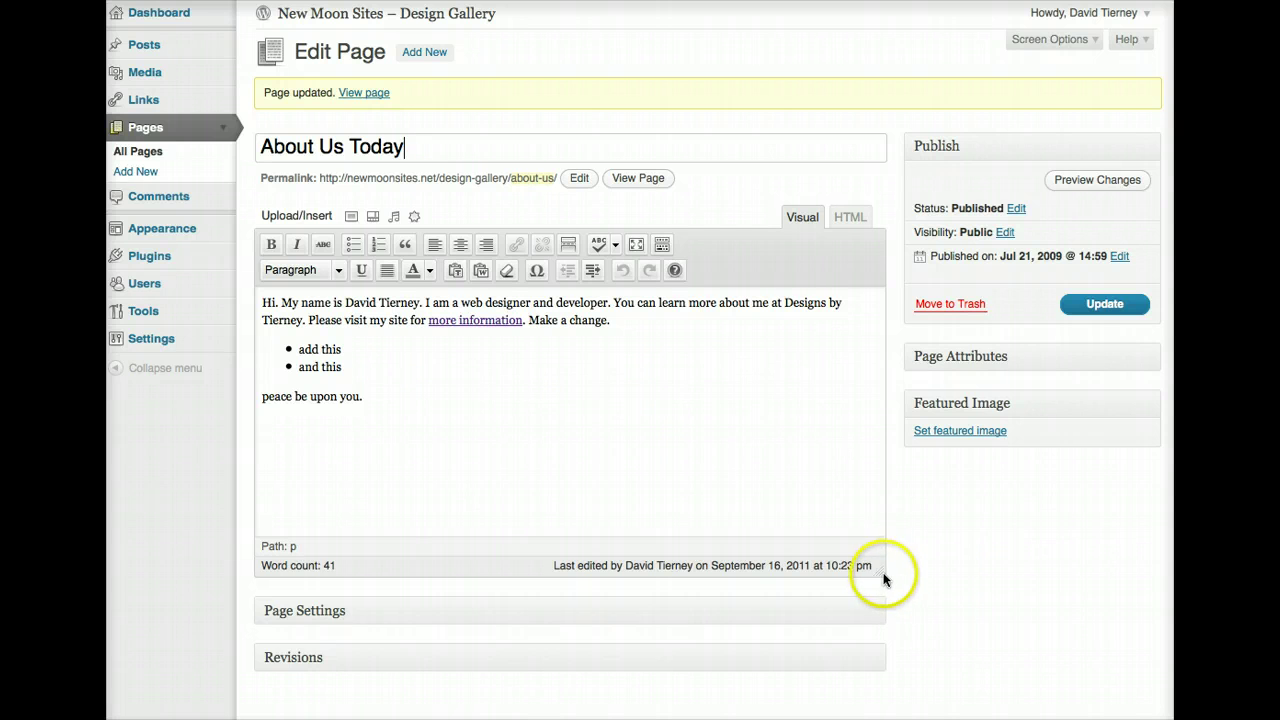
# - Drag the editor's resize corner down to enlarge it, then try distraction-free fullscreen
pyautogui.moveTo(880, 571); pyautogui.dragTo(892, 621)
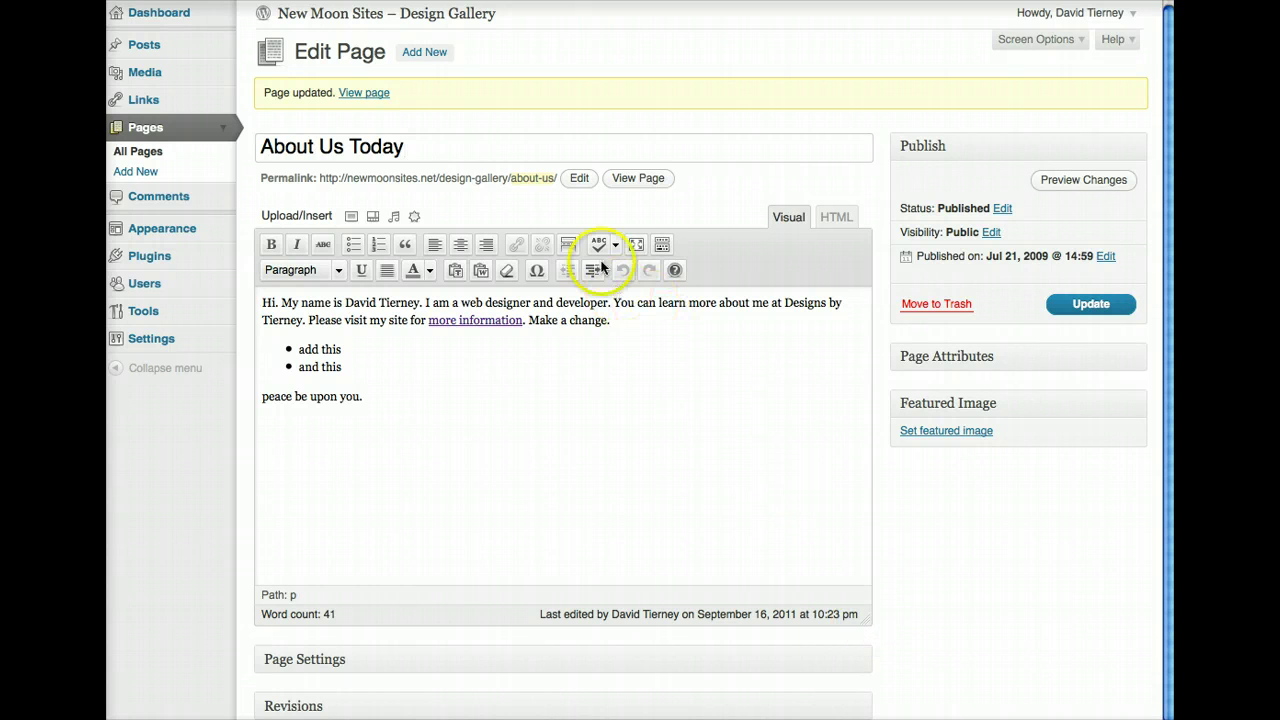
pyautogui.click(636, 247)
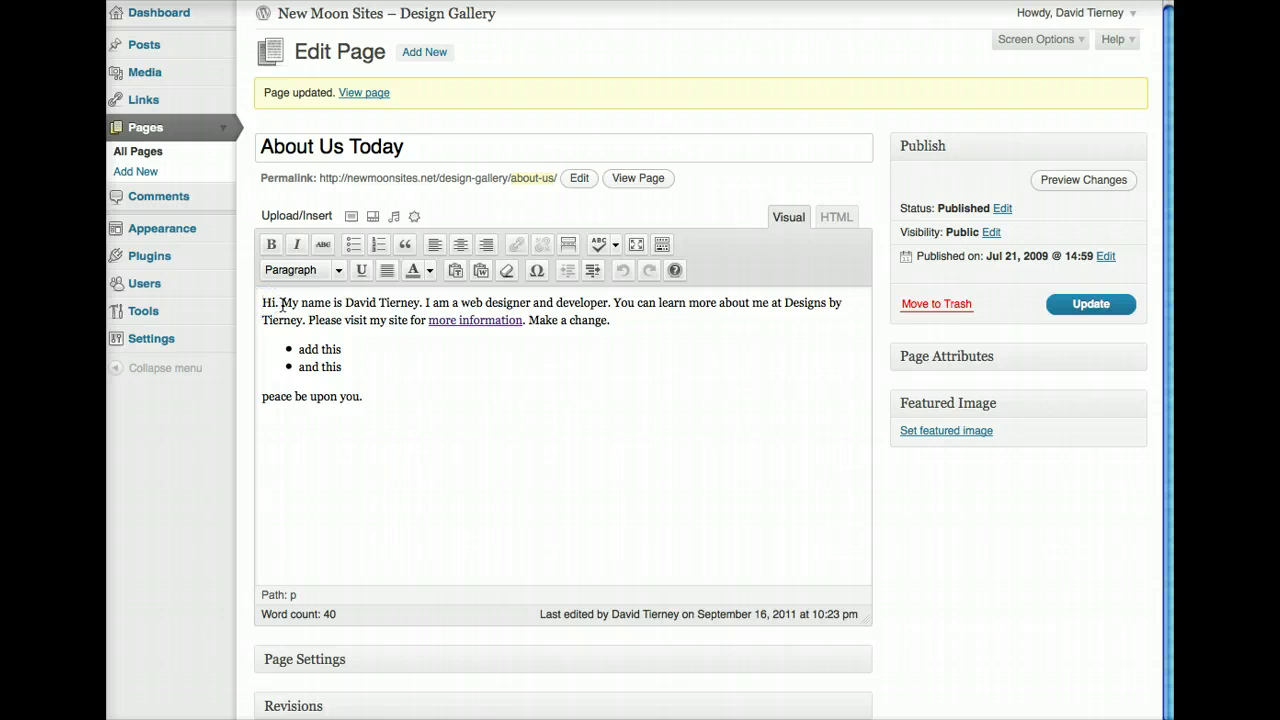
# - Insert a 'Welcome!' line at the top of the content and format it as Heading 1
pyautogui.press('Return')
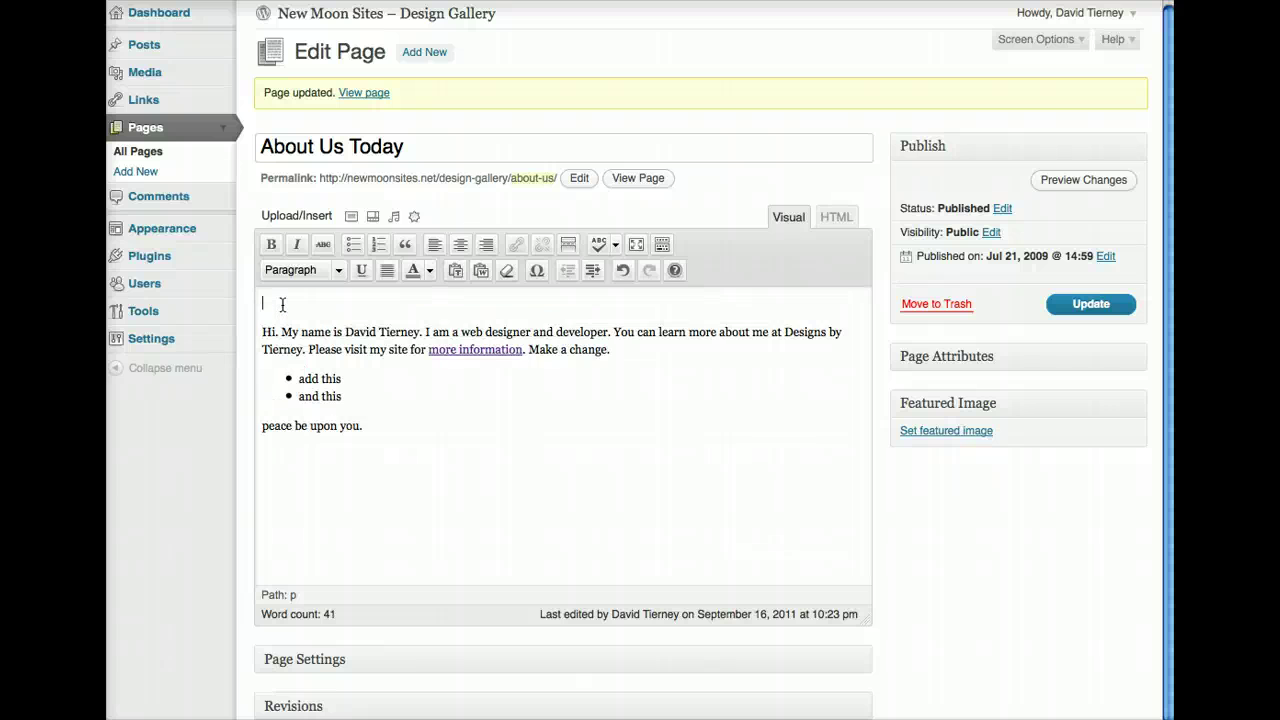
pyautogui.write('Welcome!')
pyautogui.tripleClick(290, 303)
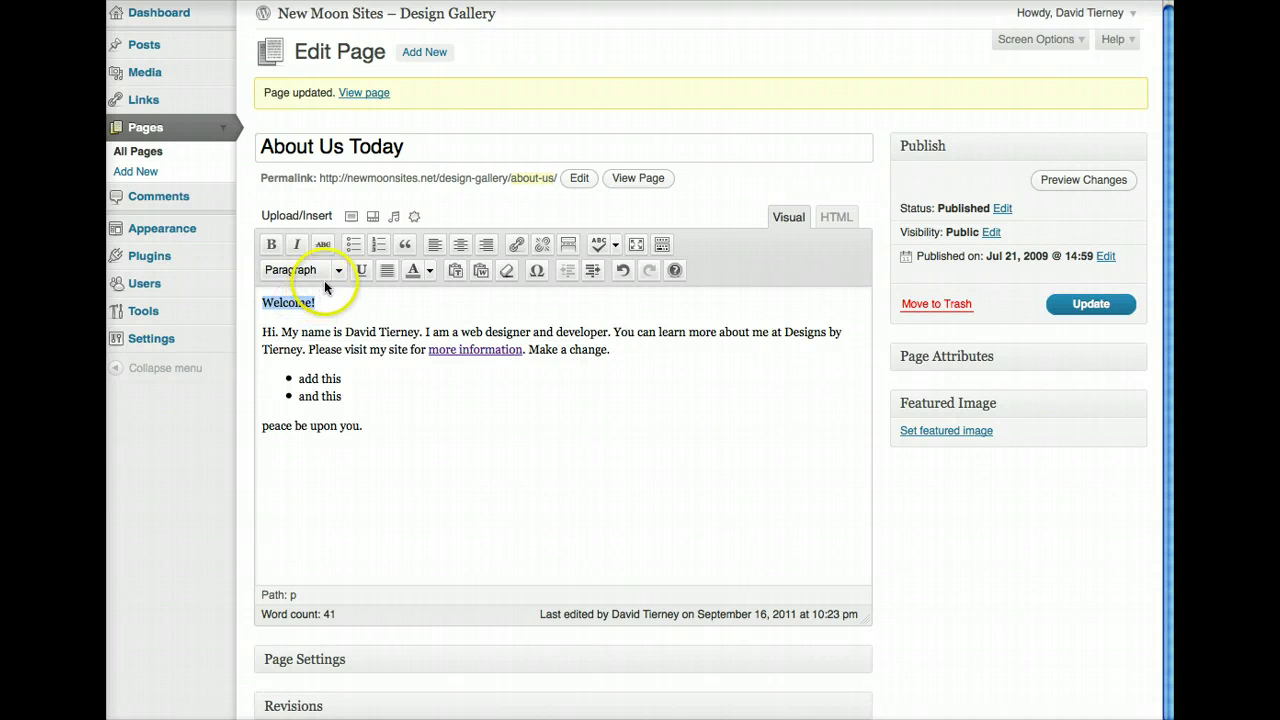
pyautogui.click(338, 271)
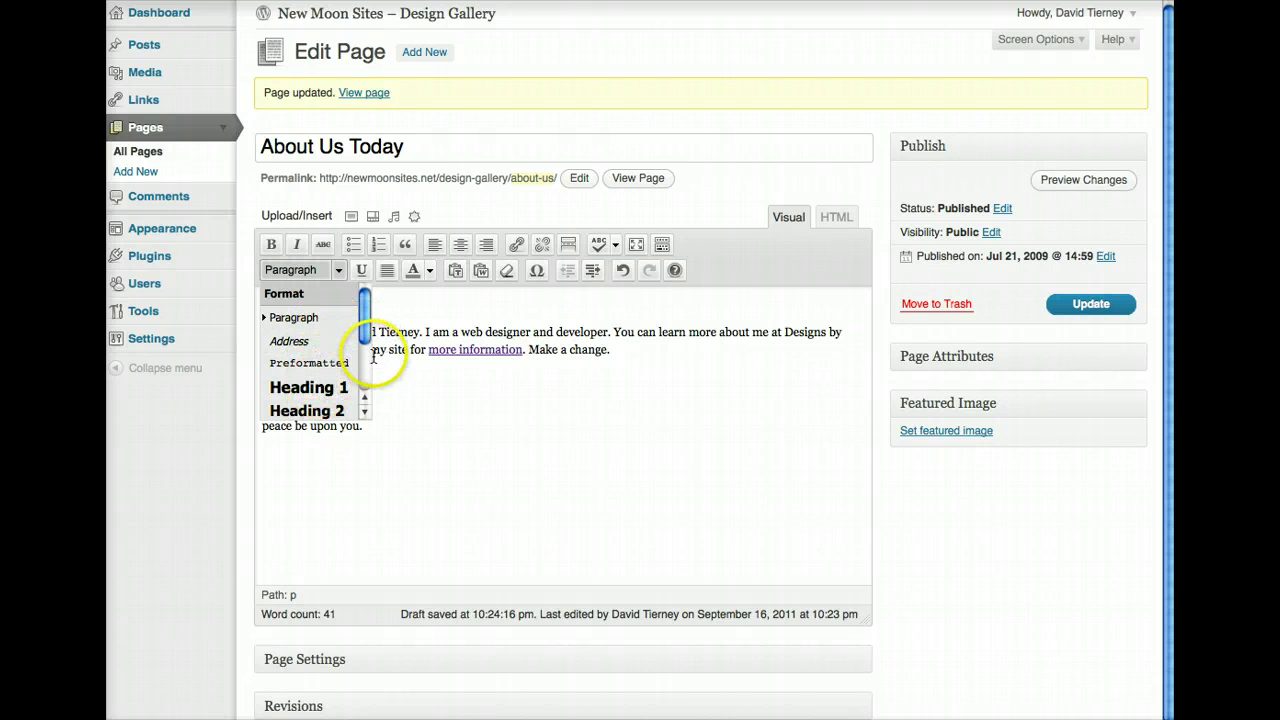
pyautogui.moveTo(369, 333)
pyautogui.mouseDown()
pyautogui.moveTo(368, 382)
pyautogui.moveTo(366, 352)
pyautogui.mouseUp()
pyautogui.click(337, 339)
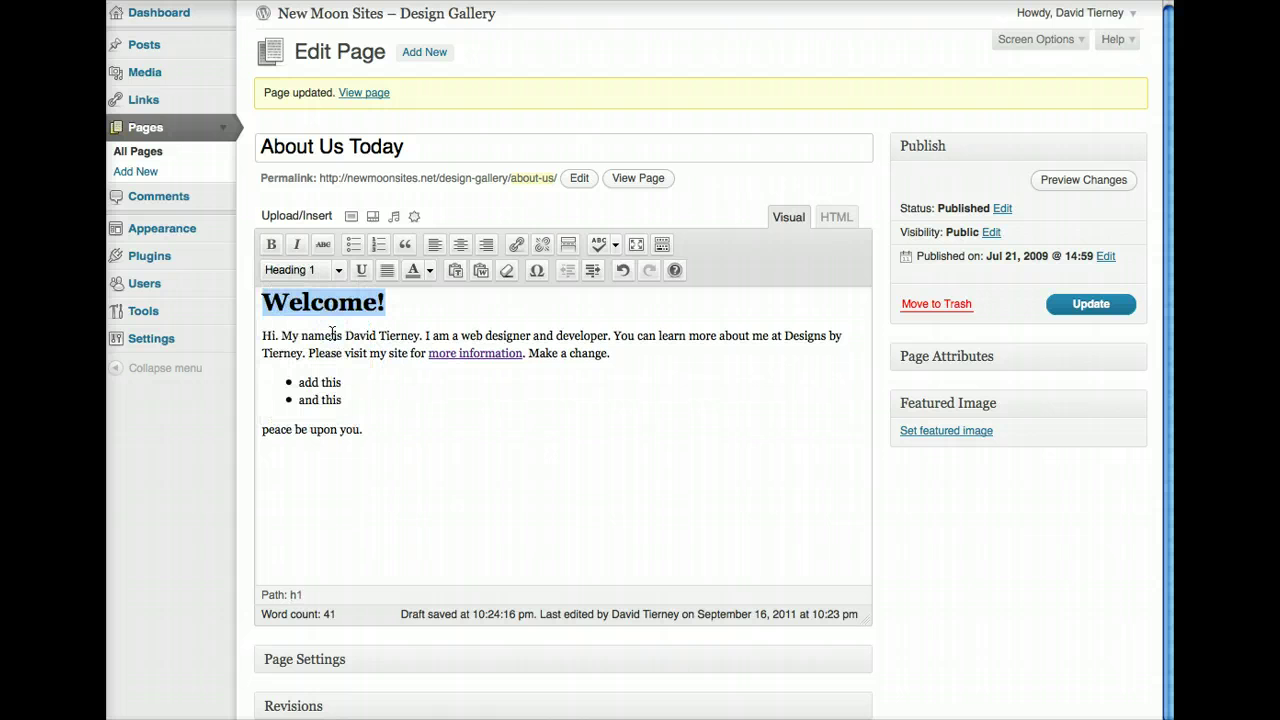
# - Try Heading 3 and Heading 4 on Welcome!, then set it back to Heading 1
pyautogui.click(337, 270)
pyautogui.click(328, 374)
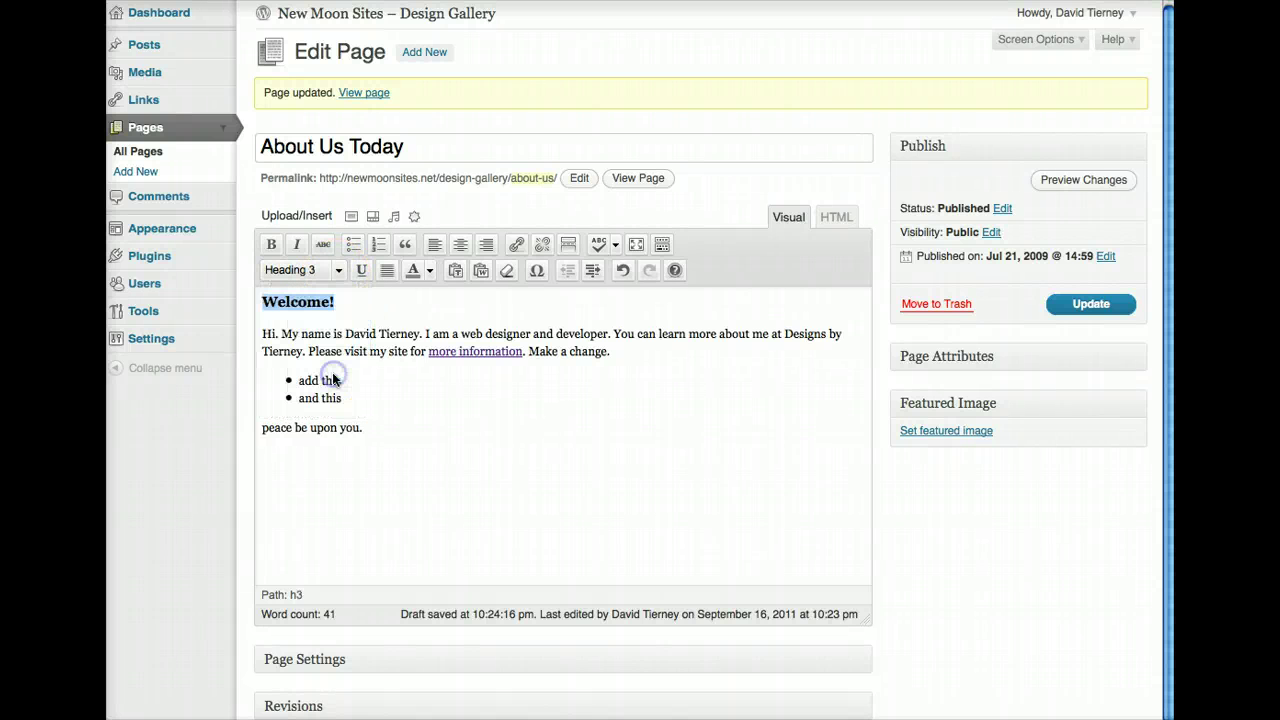
pyautogui.click(337, 270)
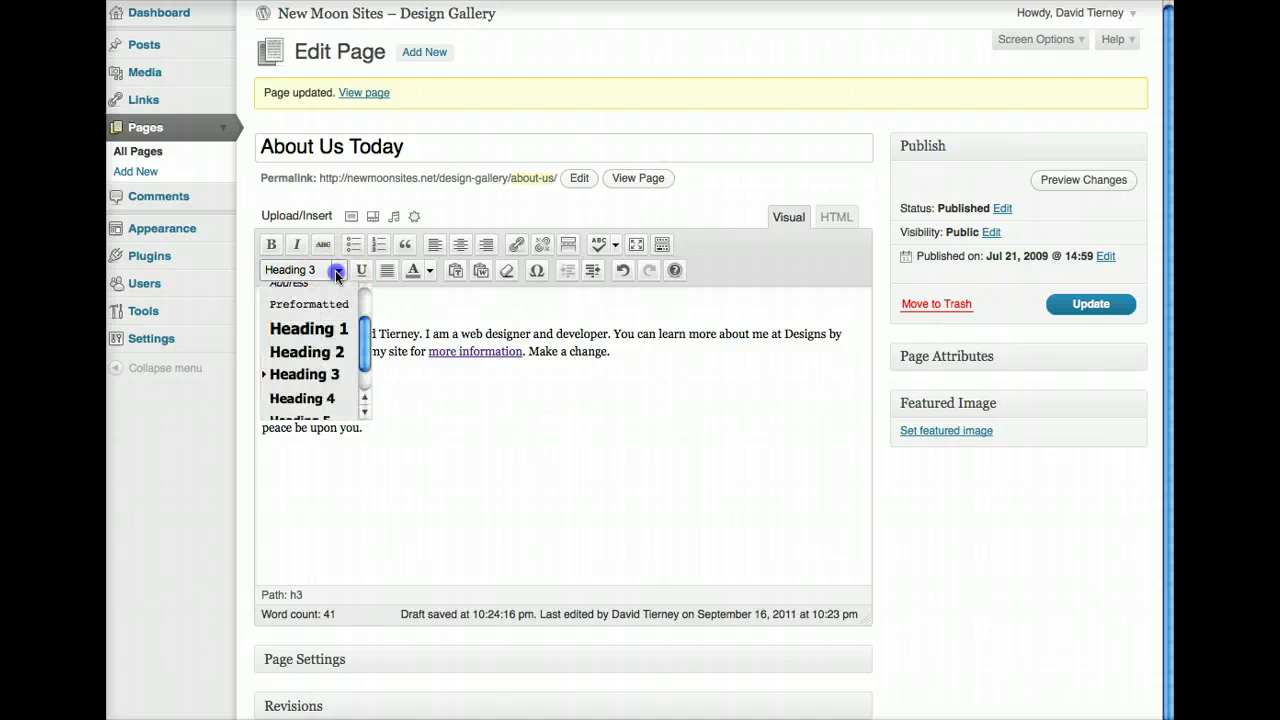
pyautogui.click(331, 398)
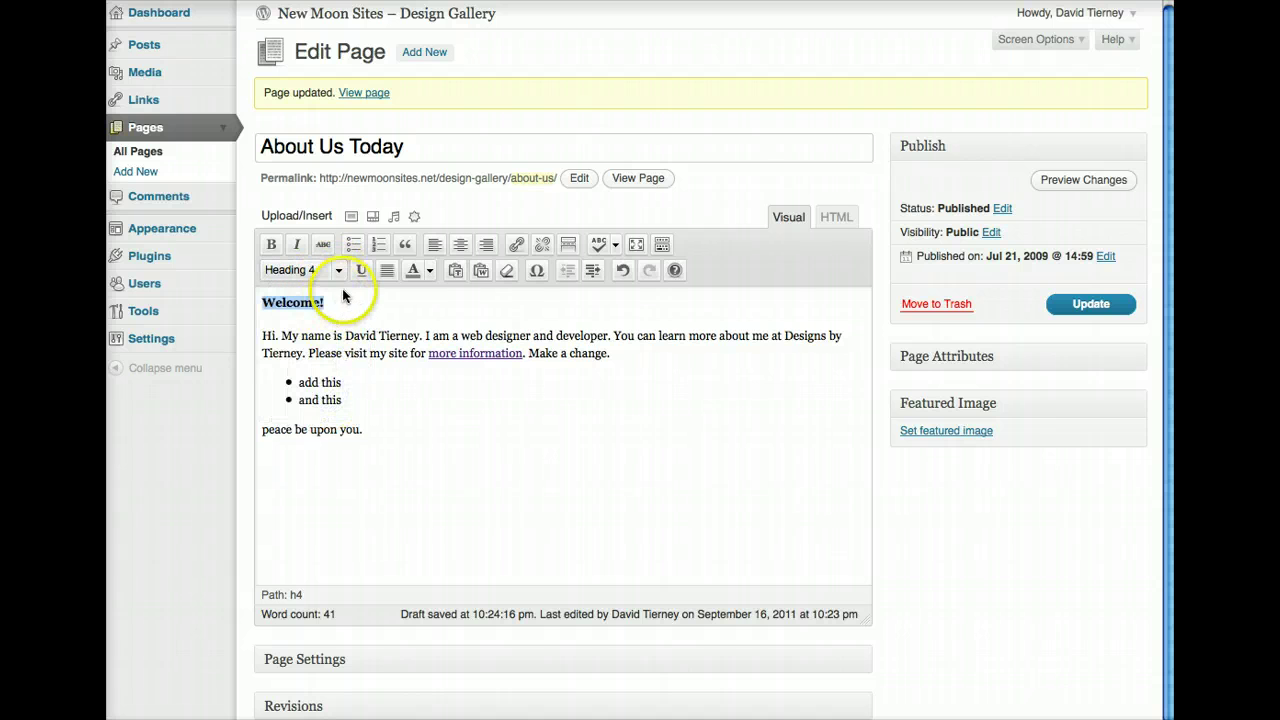
pyautogui.click(338, 270)
pyautogui.click(335, 334)
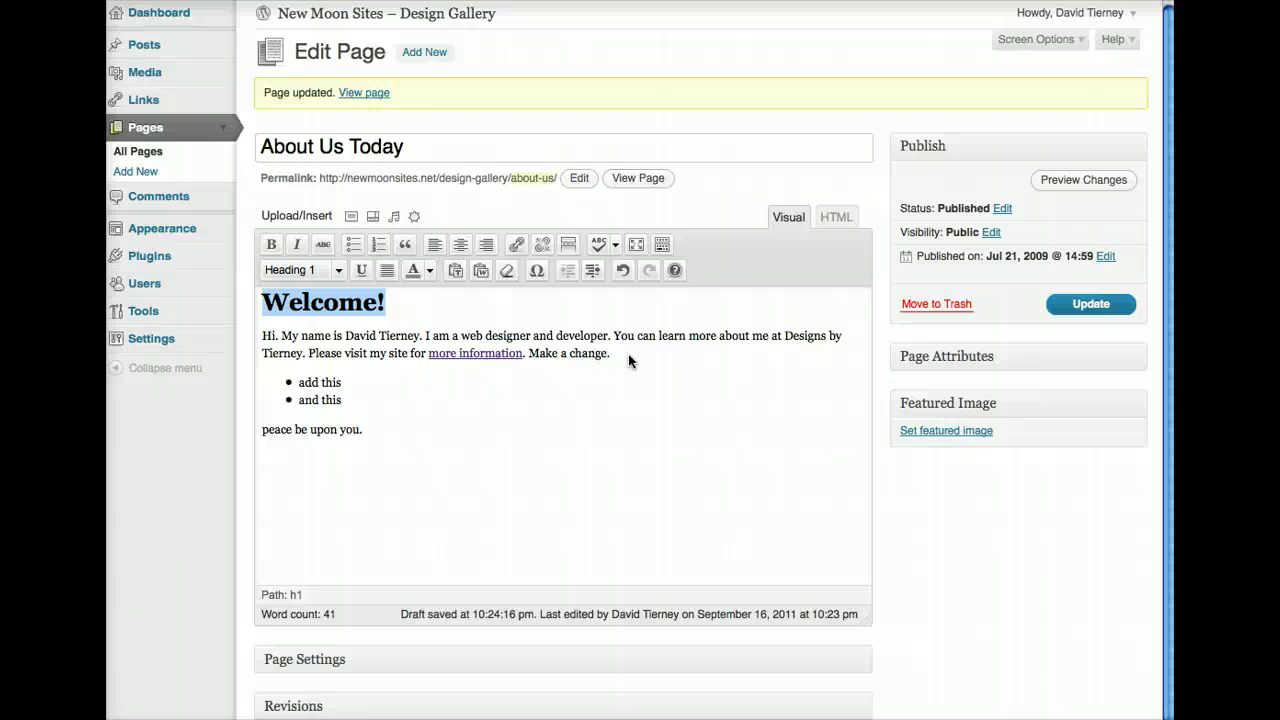
# - Update the page, then add an empty paragraph after the 'and this' bullet
pyautogui.click(1092, 306)
pyautogui.click(706, 315)
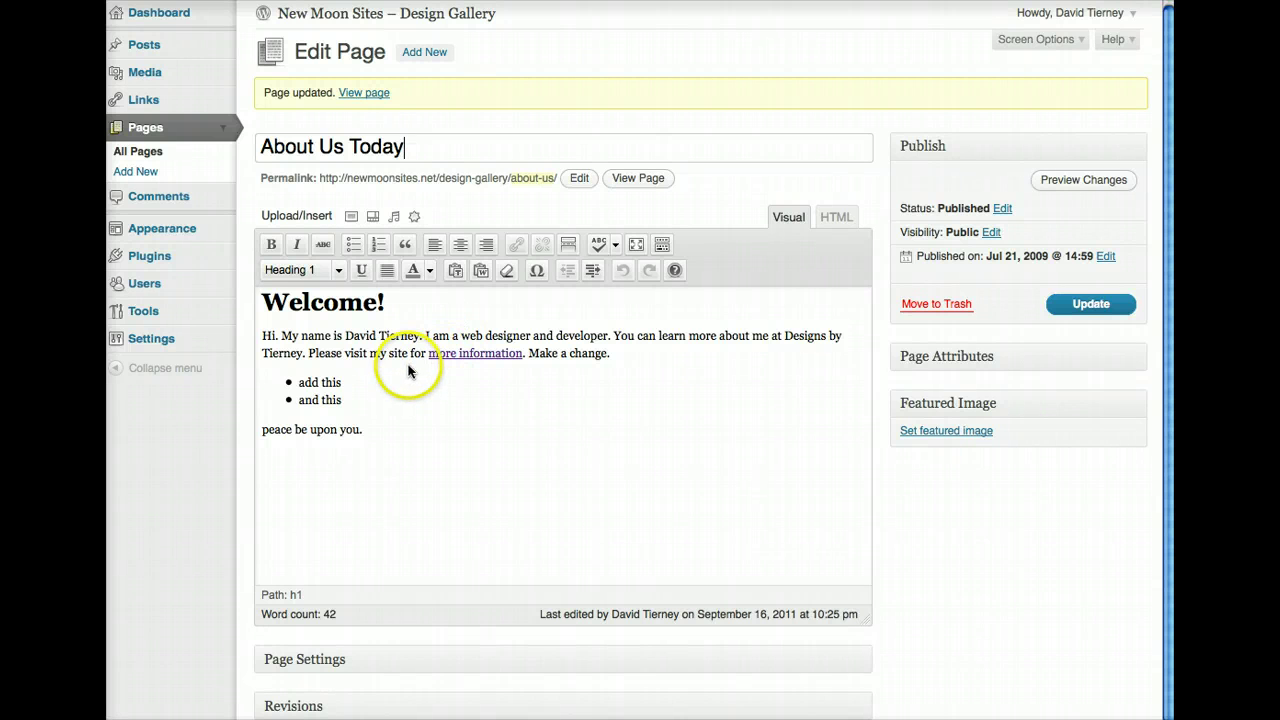
pyautogui.click(352, 412)
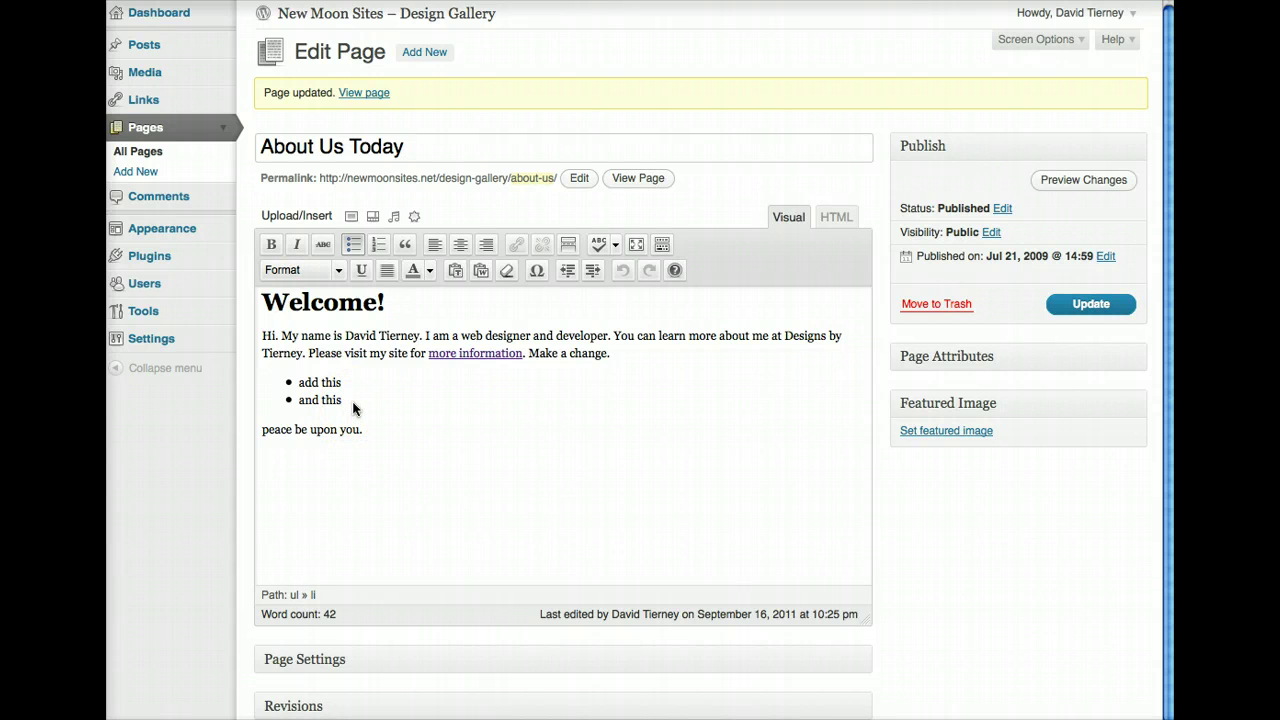
pyautogui.press('Return')
pyautogui.press('Return')
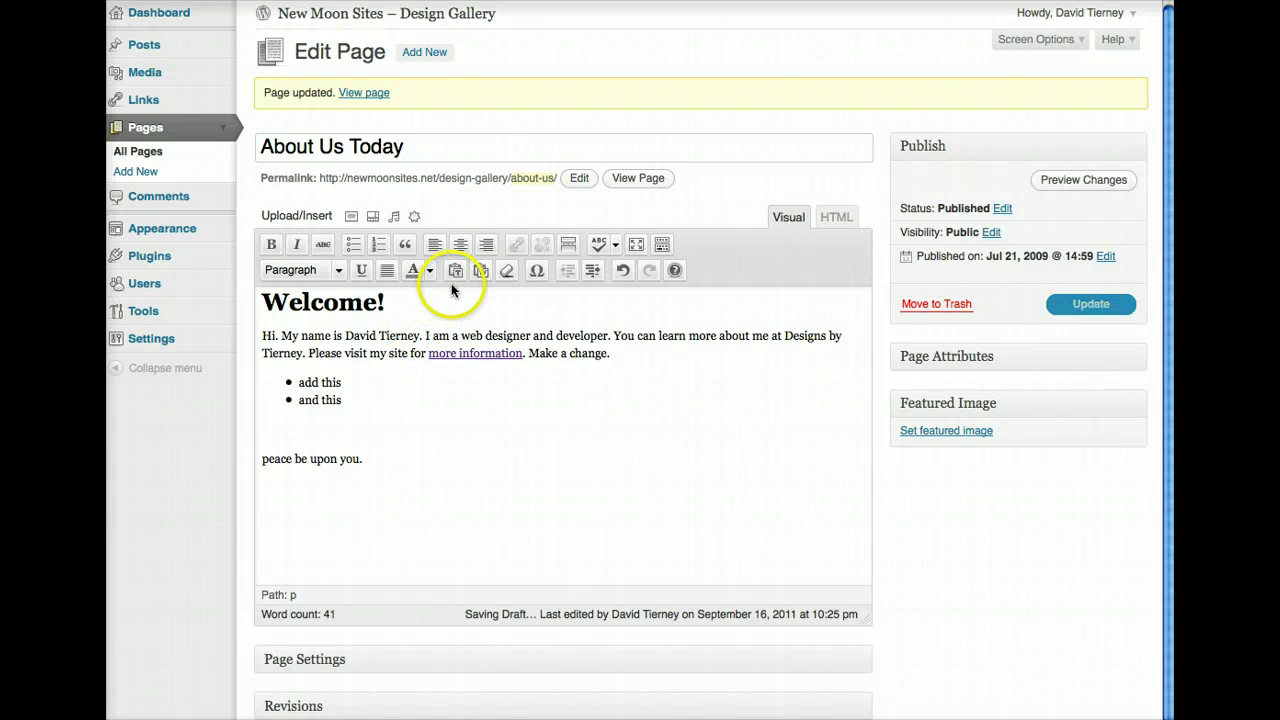
pyautogui.click(424, 411)
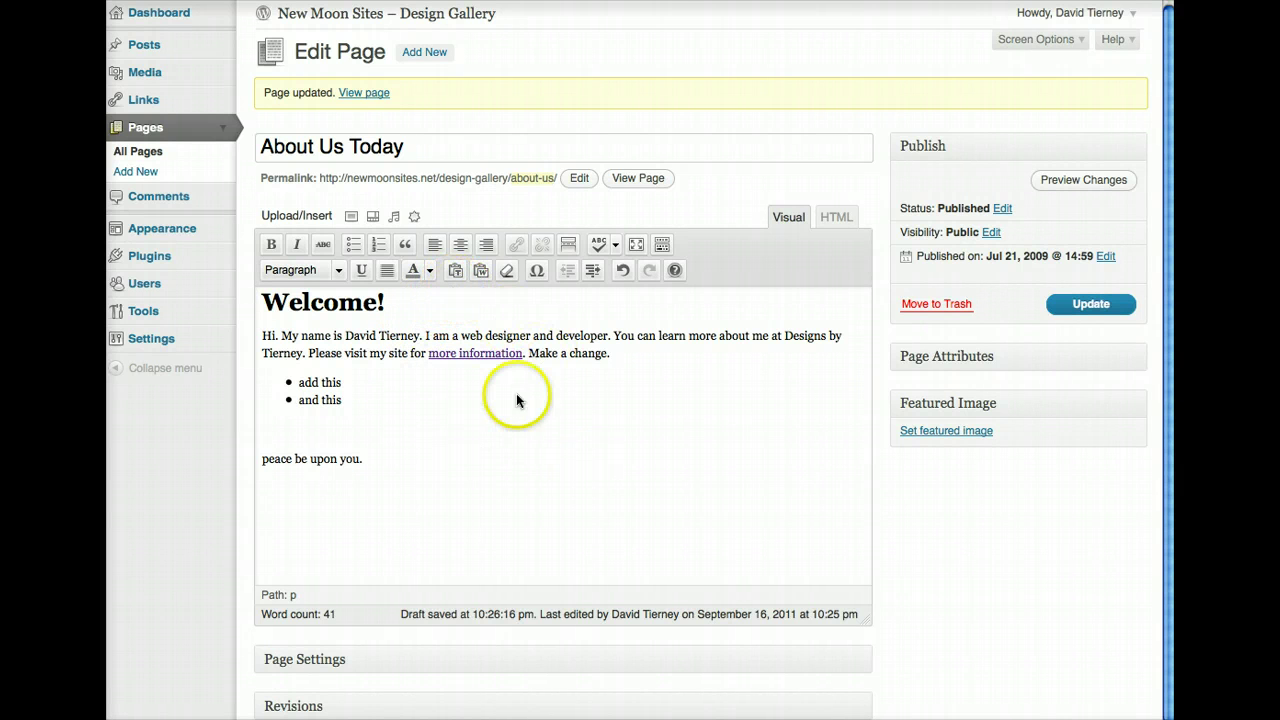
pyautogui.click(455, 272)
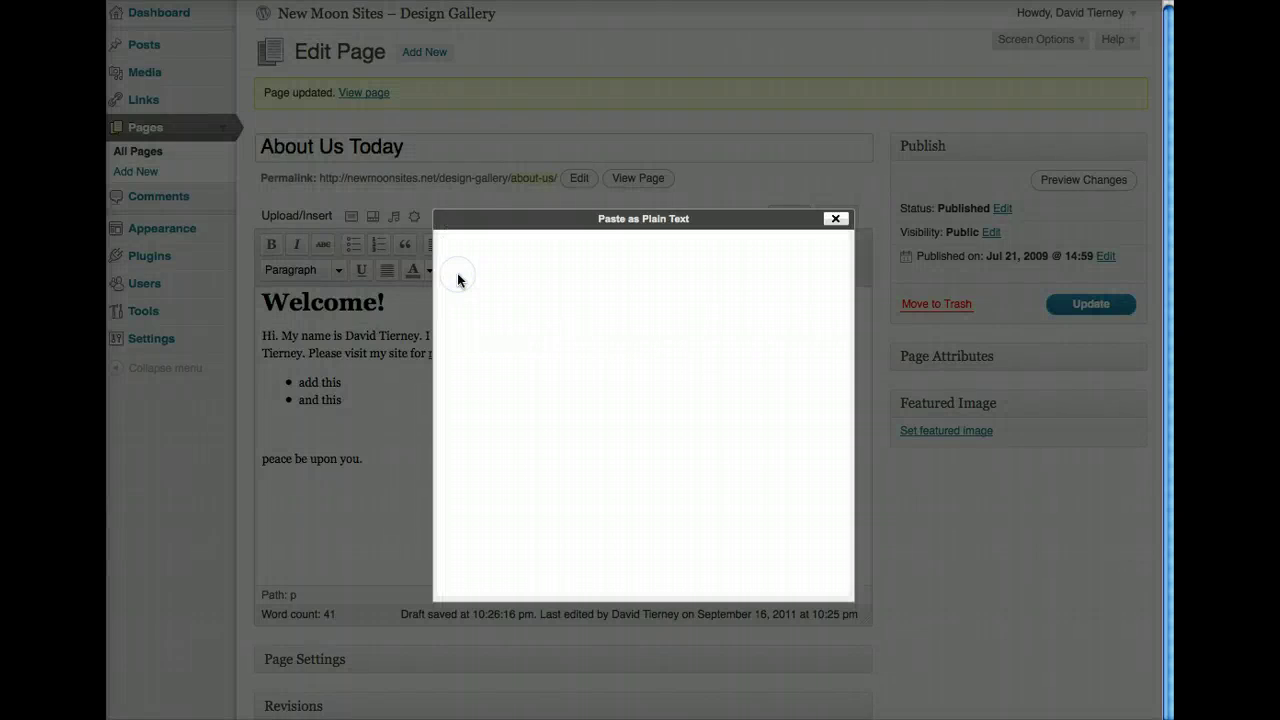
pyautogui.click(481, 306)
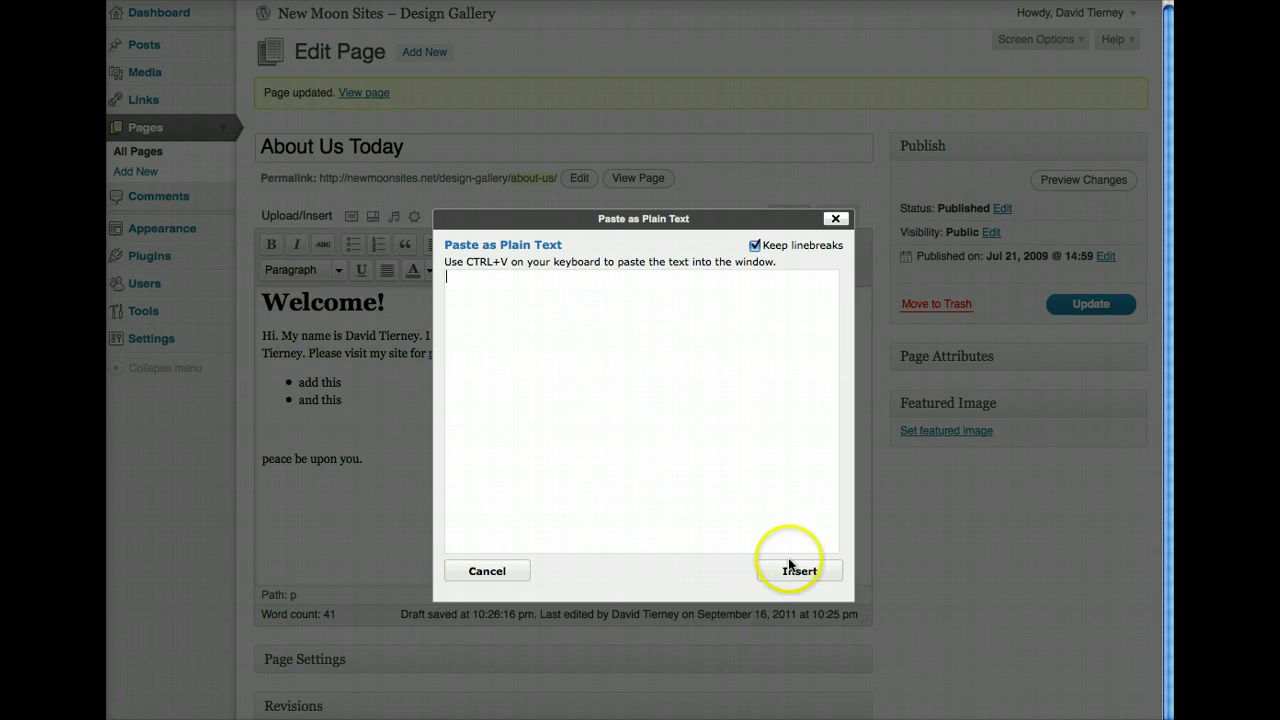
pyautogui.click(490, 572)
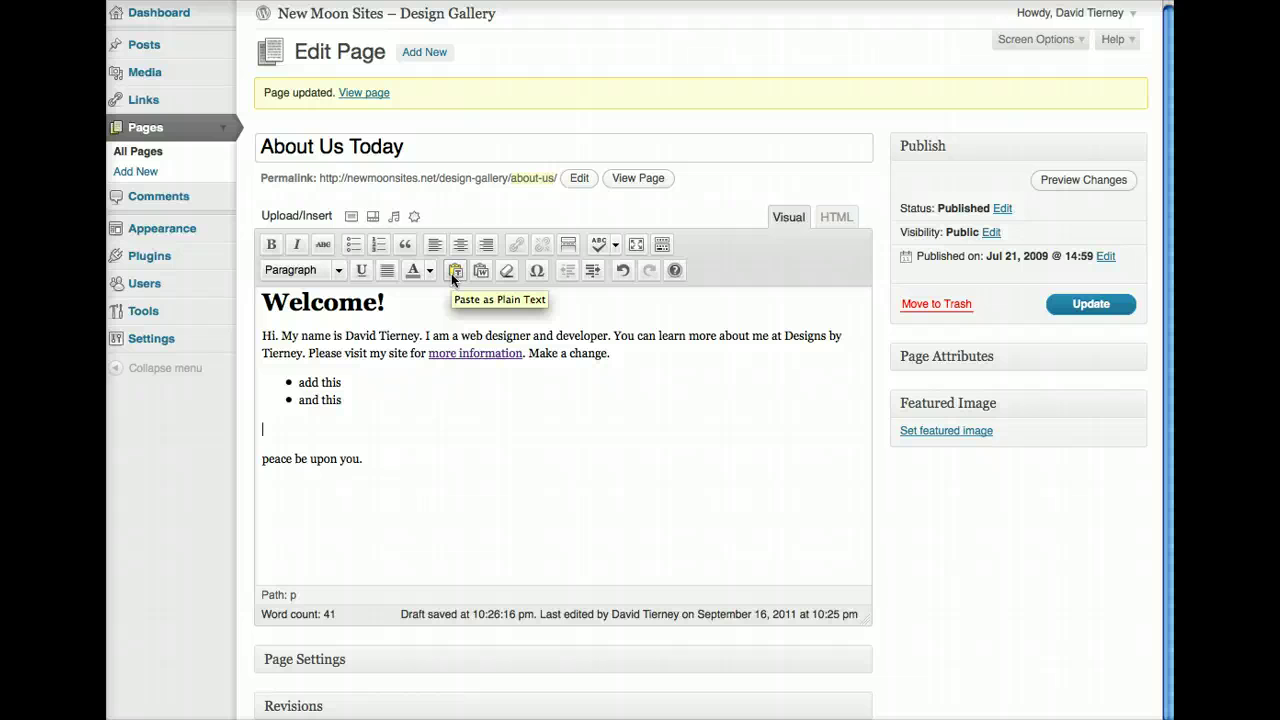
pyautogui.click(460, 442)
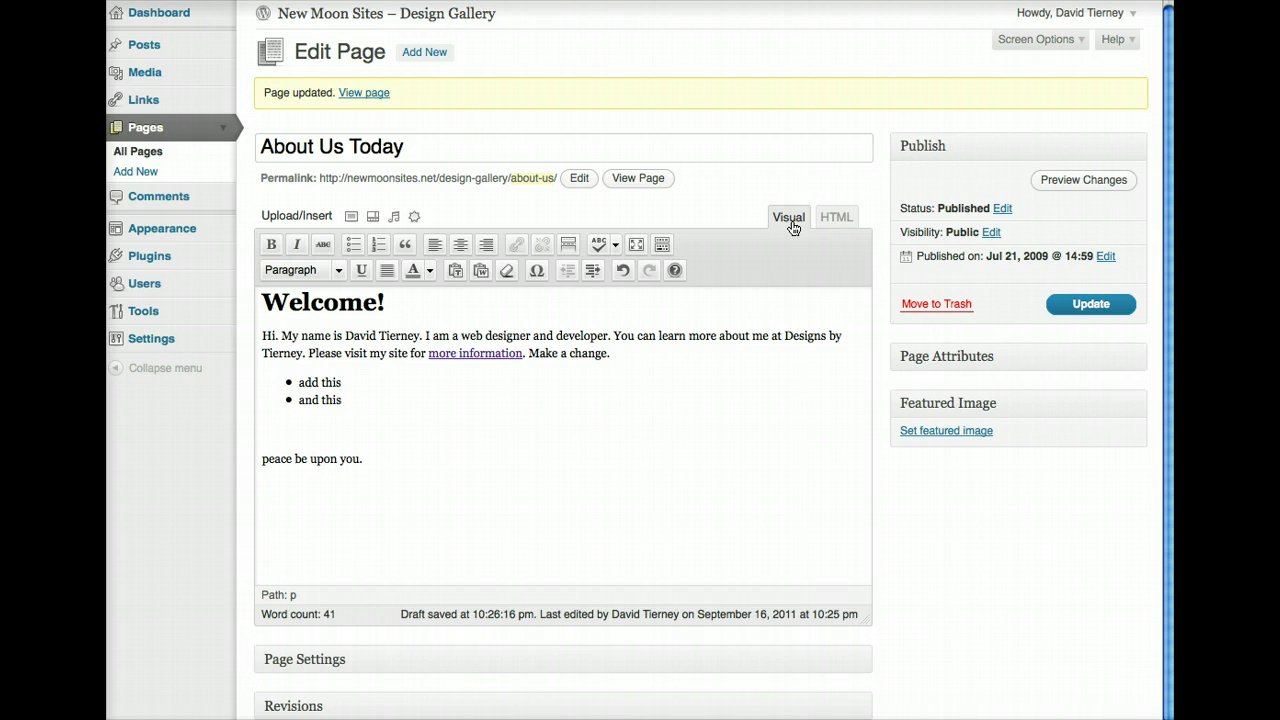
pyautogui.click(831, 219)
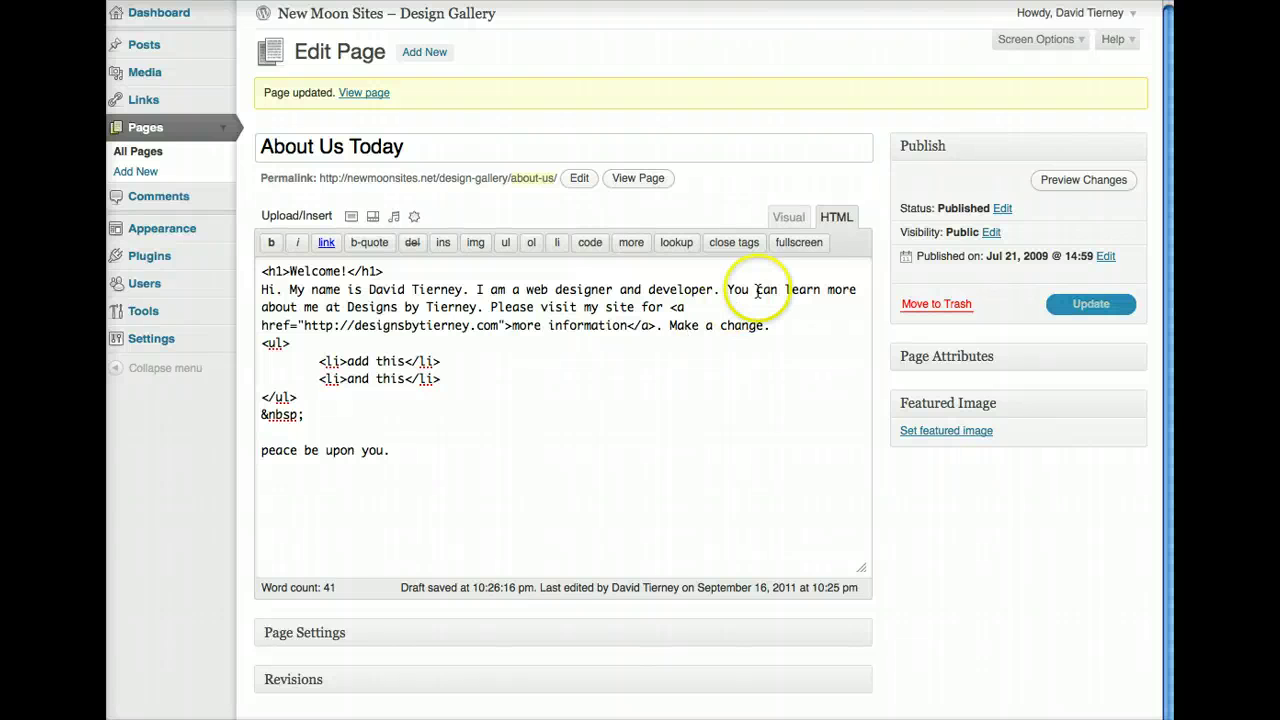
pyautogui.moveTo(289, 271); pyautogui.dragTo(262, 271)
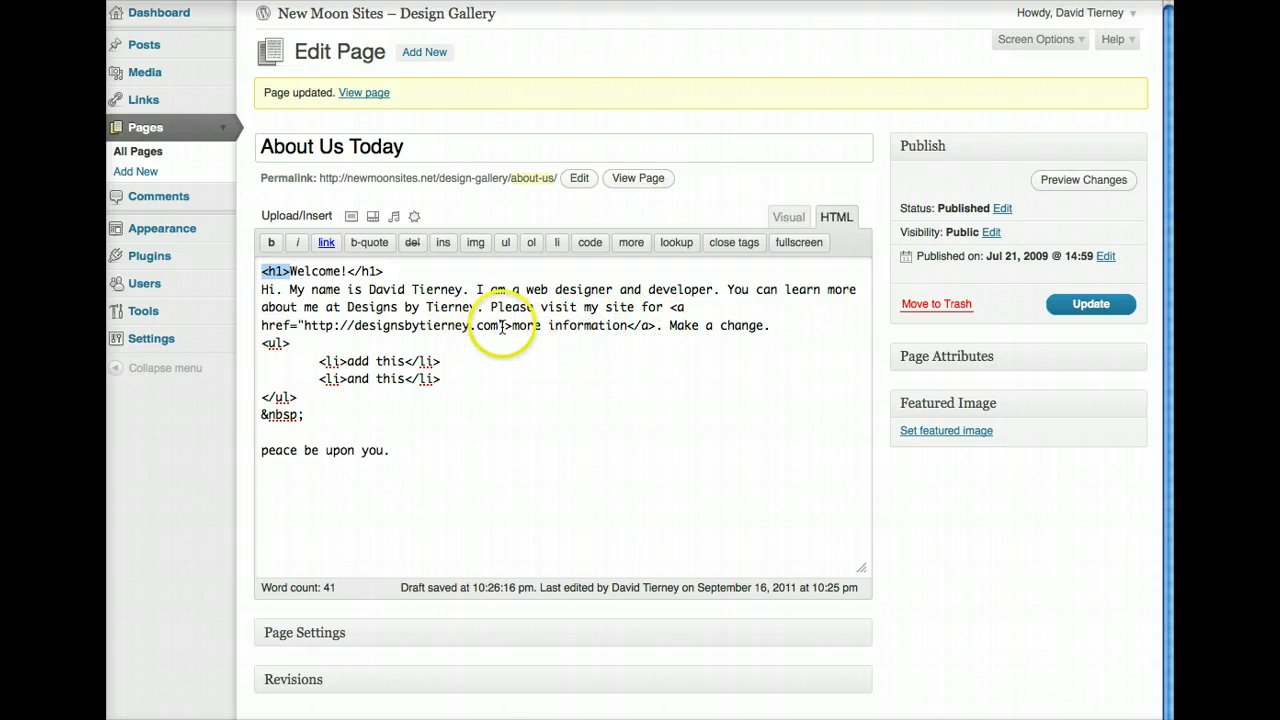
pyautogui.moveTo(511, 326); pyautogui.dragTo(672, 310)
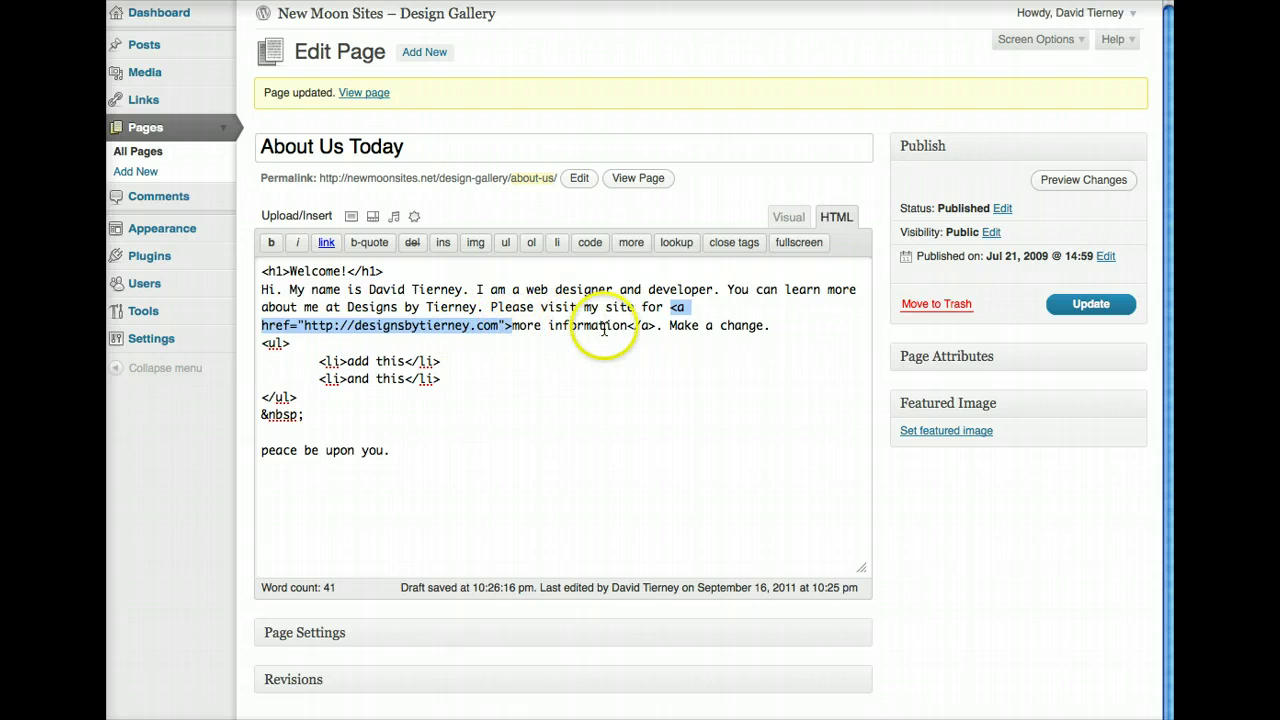
pyautogui.moveTo(627, 326); pyautogui.dragTo(657, 327)
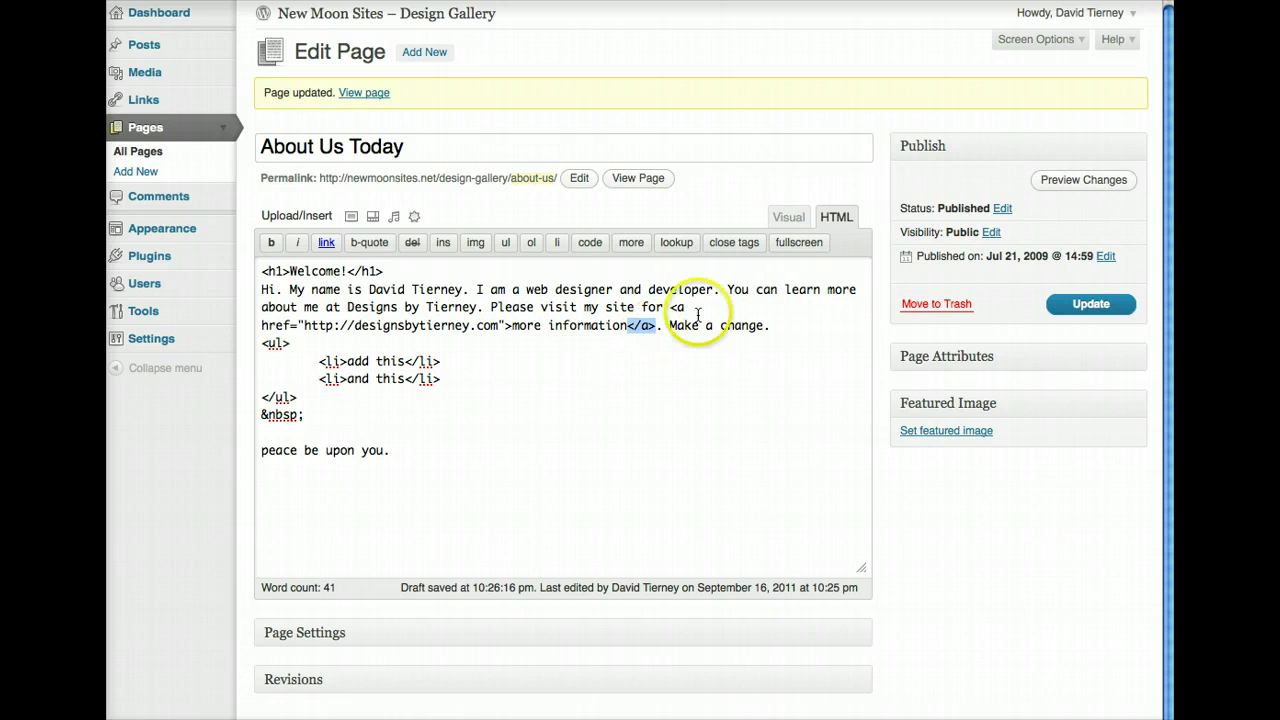
pyautogui.click(788, 218)
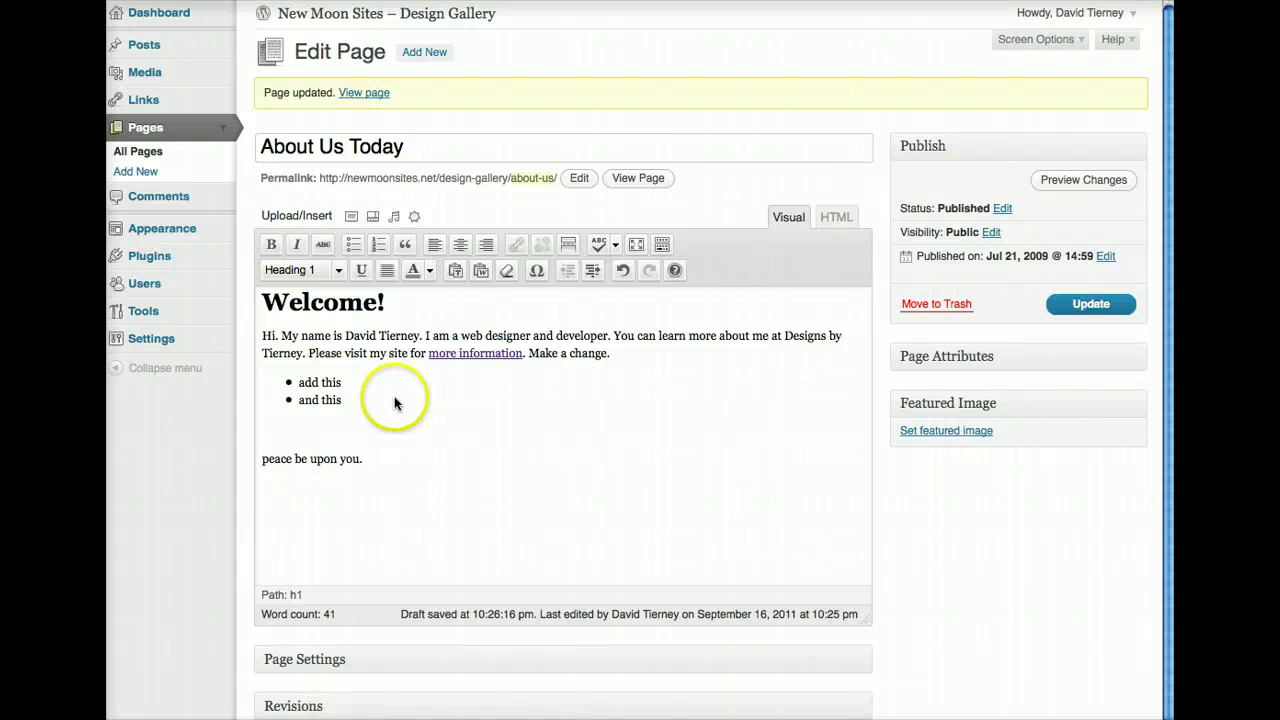
# - In the HTML view, add two blank lines above 'peace be upon you.', then return to Visual
pyautogui.click(838, 220)
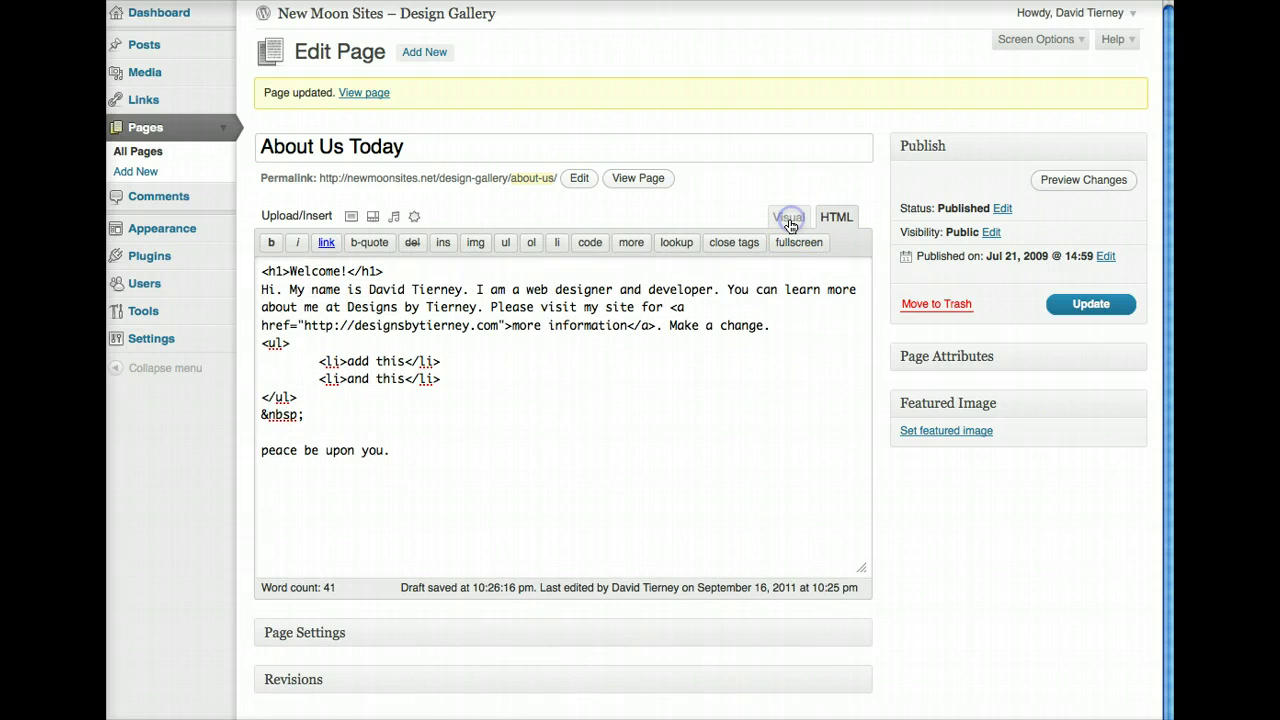
pyautogui.click(788, 217)
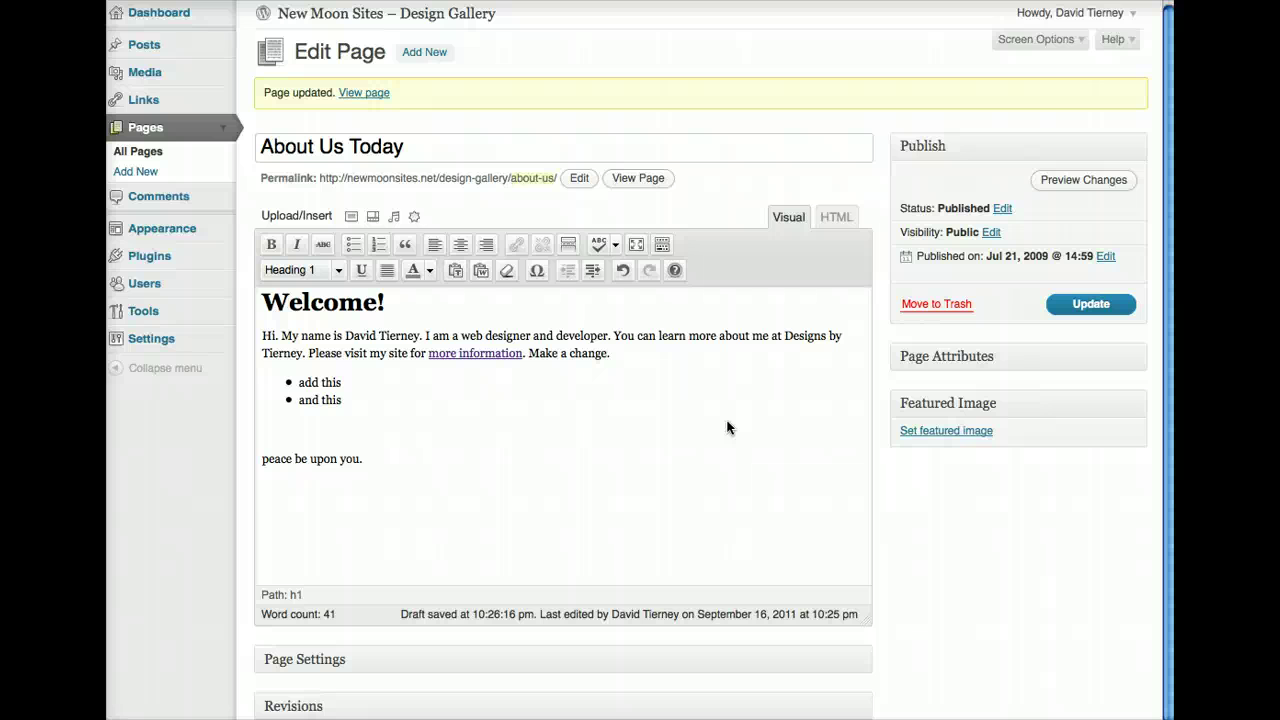
pyautogui.click(834, 218)
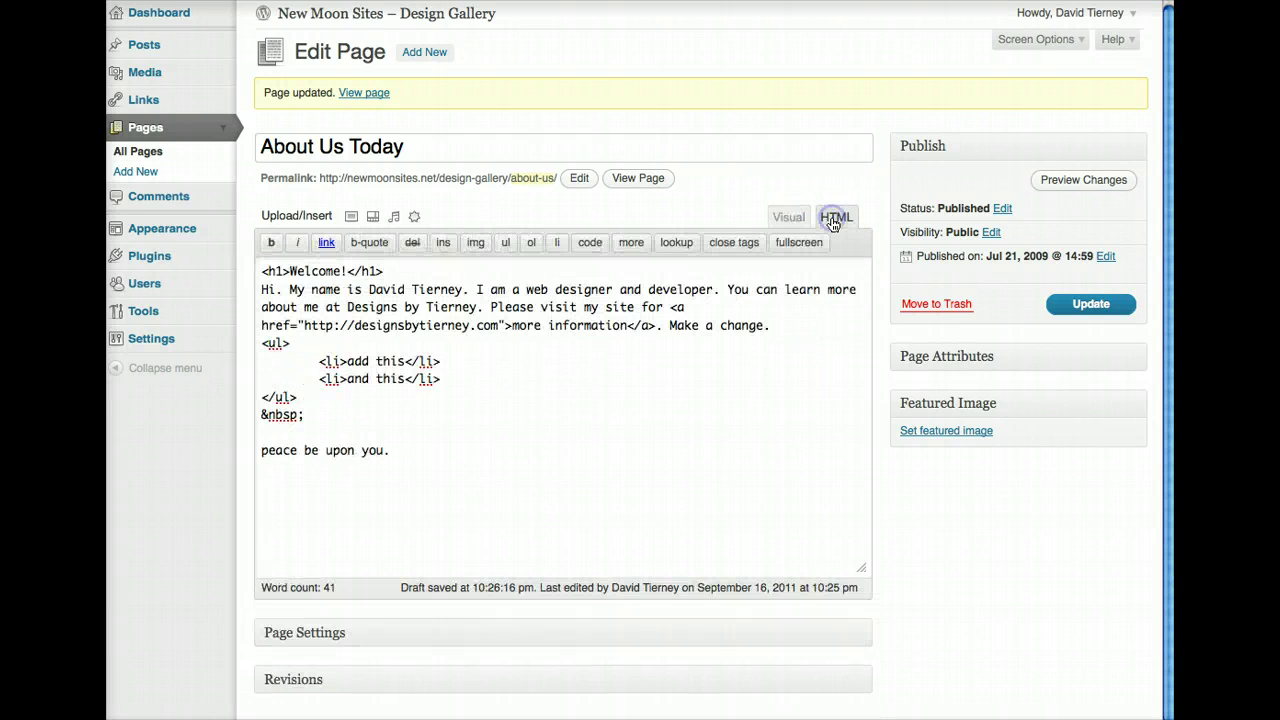
pyautogui.click(289, 432)
pyautogui.press('Return')
pyautogui.press('Return')
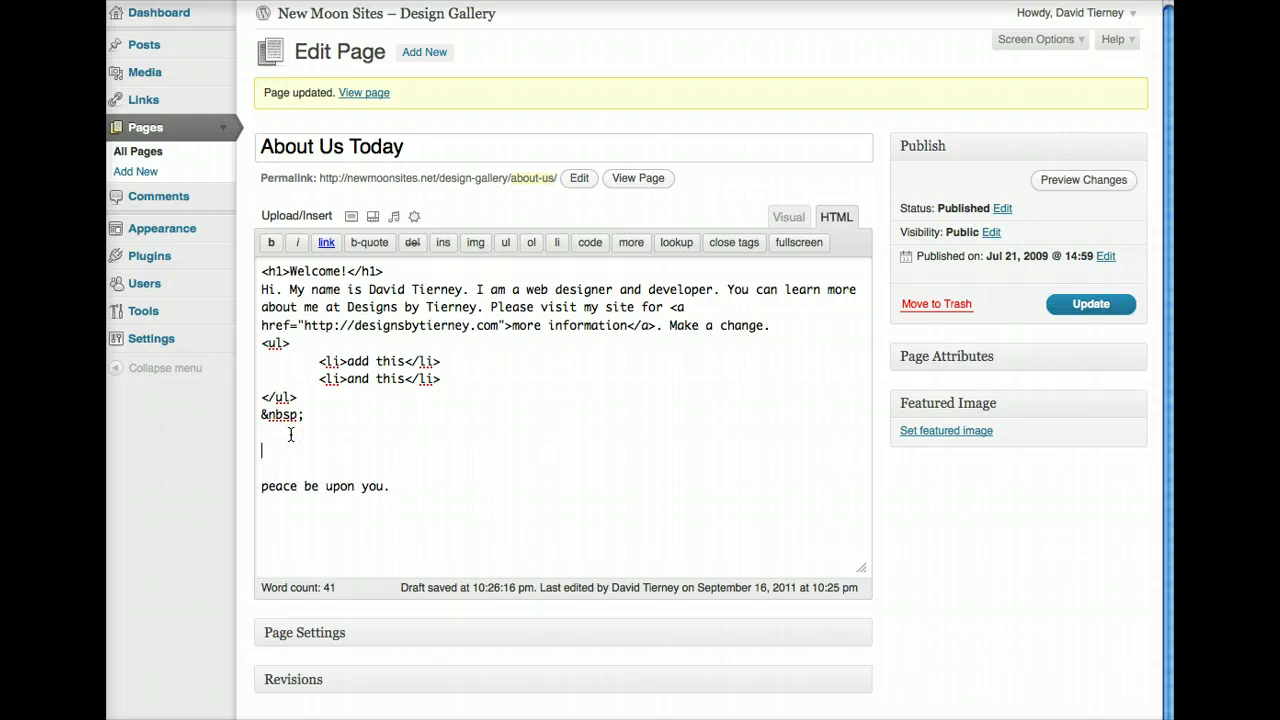
pyautogui.click(262, 456)
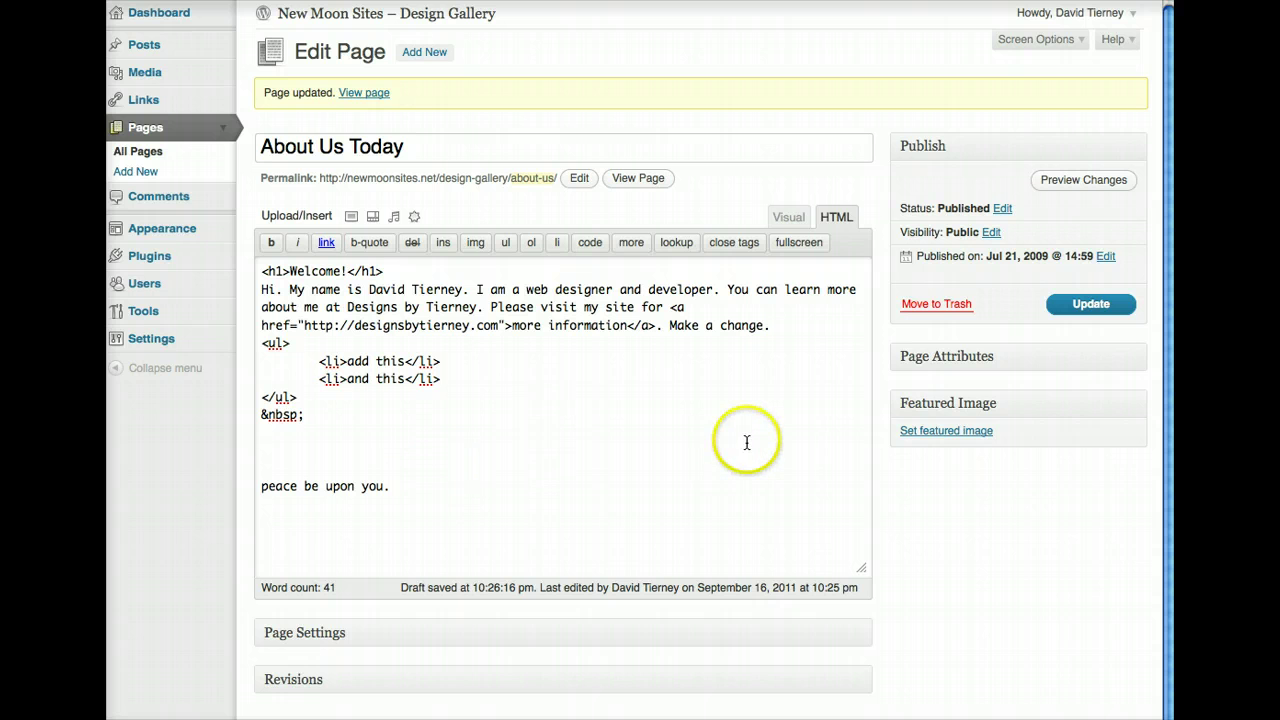
pyautogui.click(788, 218)
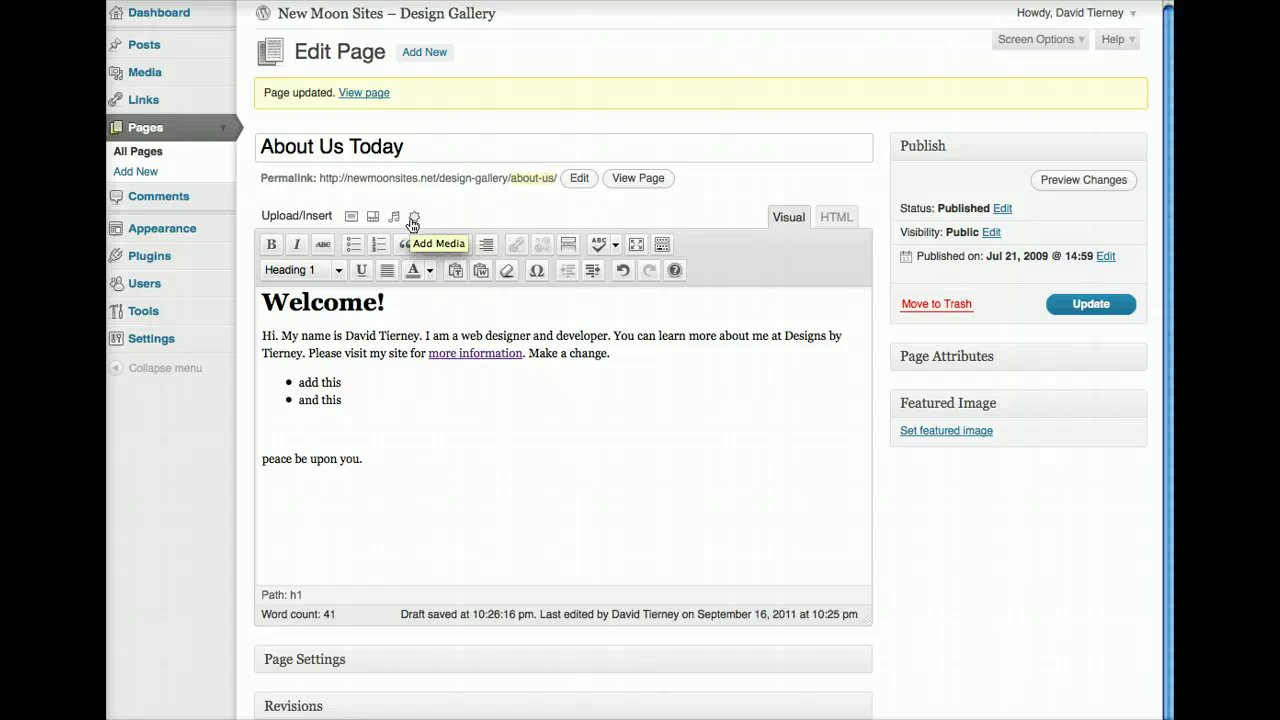
pyautogui.click(352, 222)
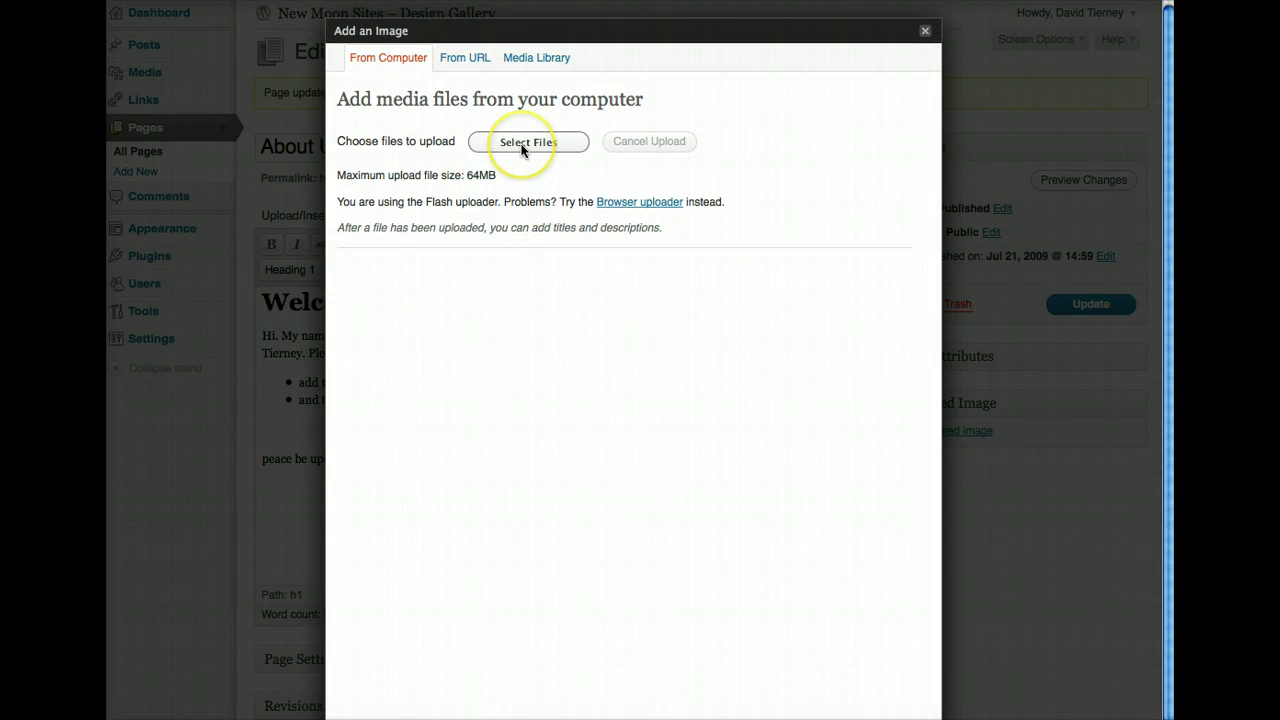
pyautogui.click(521, 148)
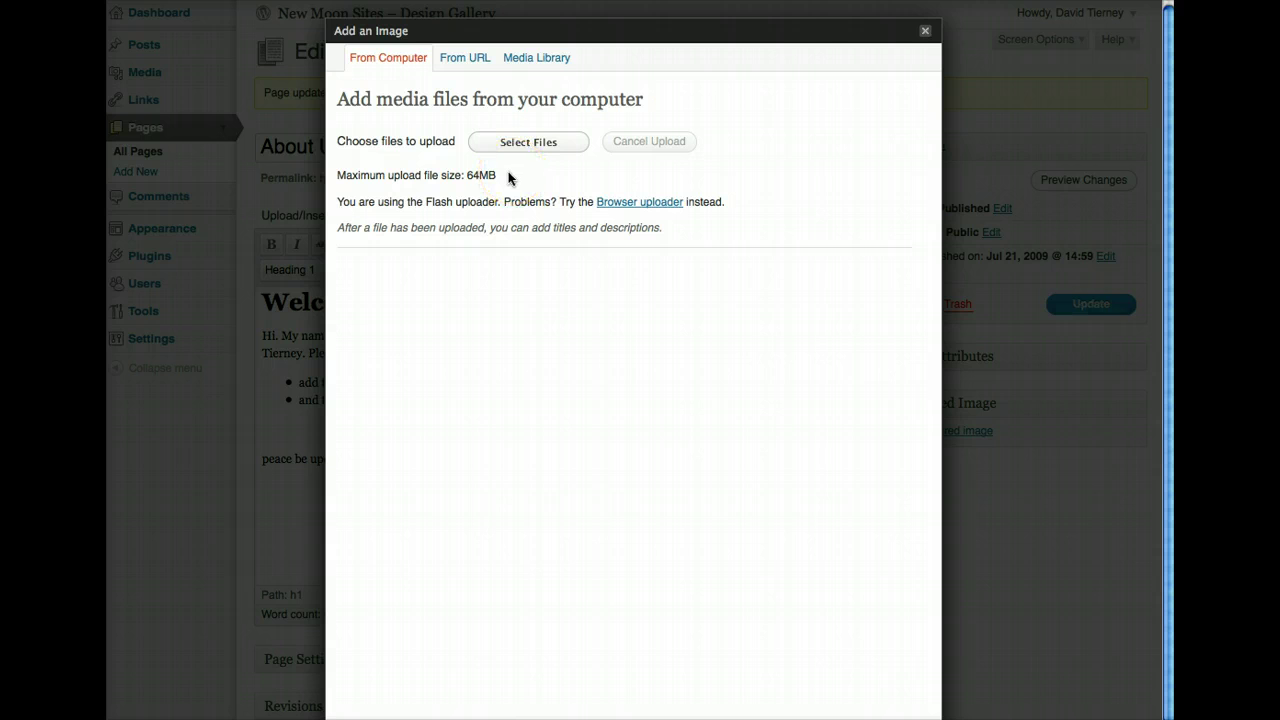
pyautogui.click(924, 34)
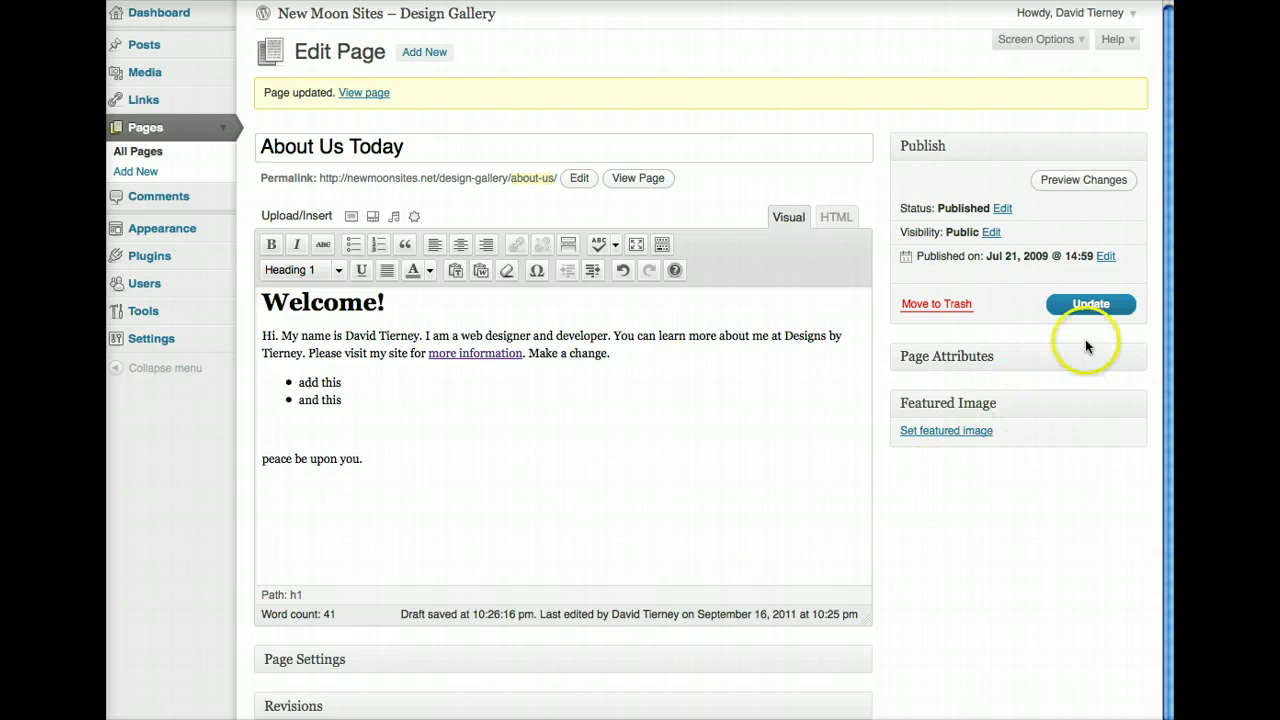
# - Enable the Author box in Screen Options so it appears on the editing screen
pyautogui.moveTo(1165, 322); pyautogui.dragTo(1166, 352)
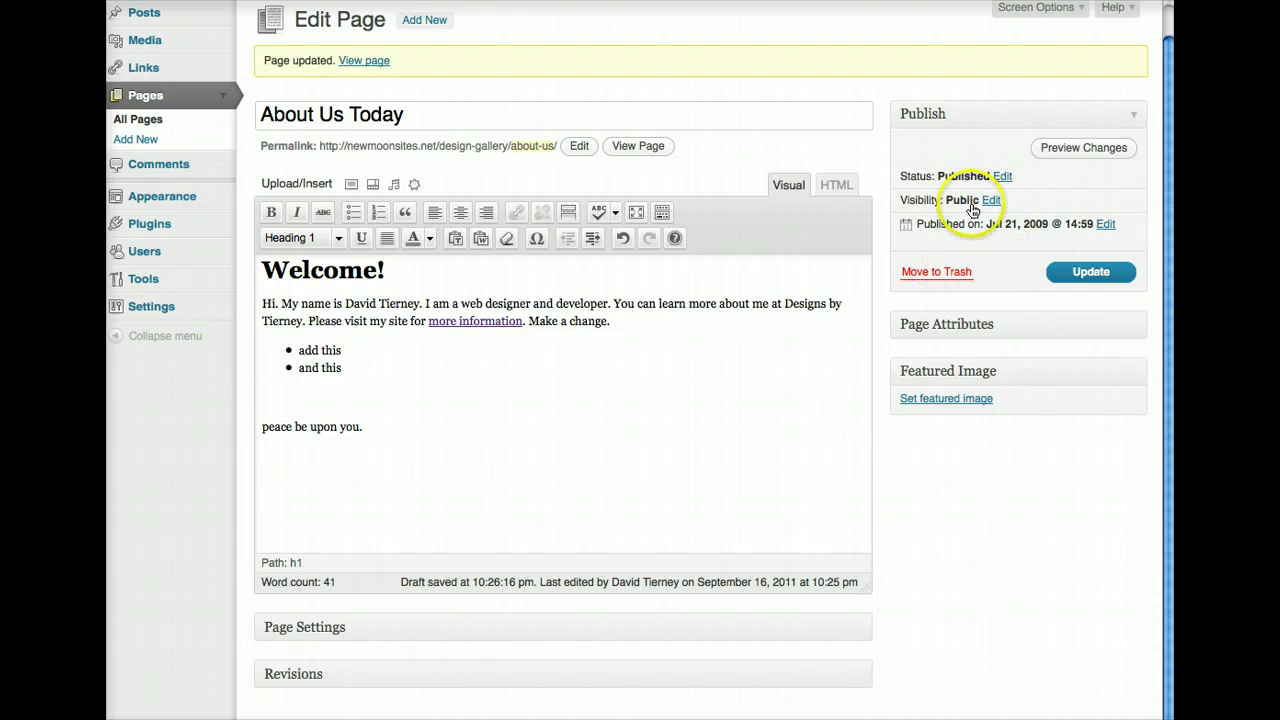
pyautogui.scroll(1, 848, 140)
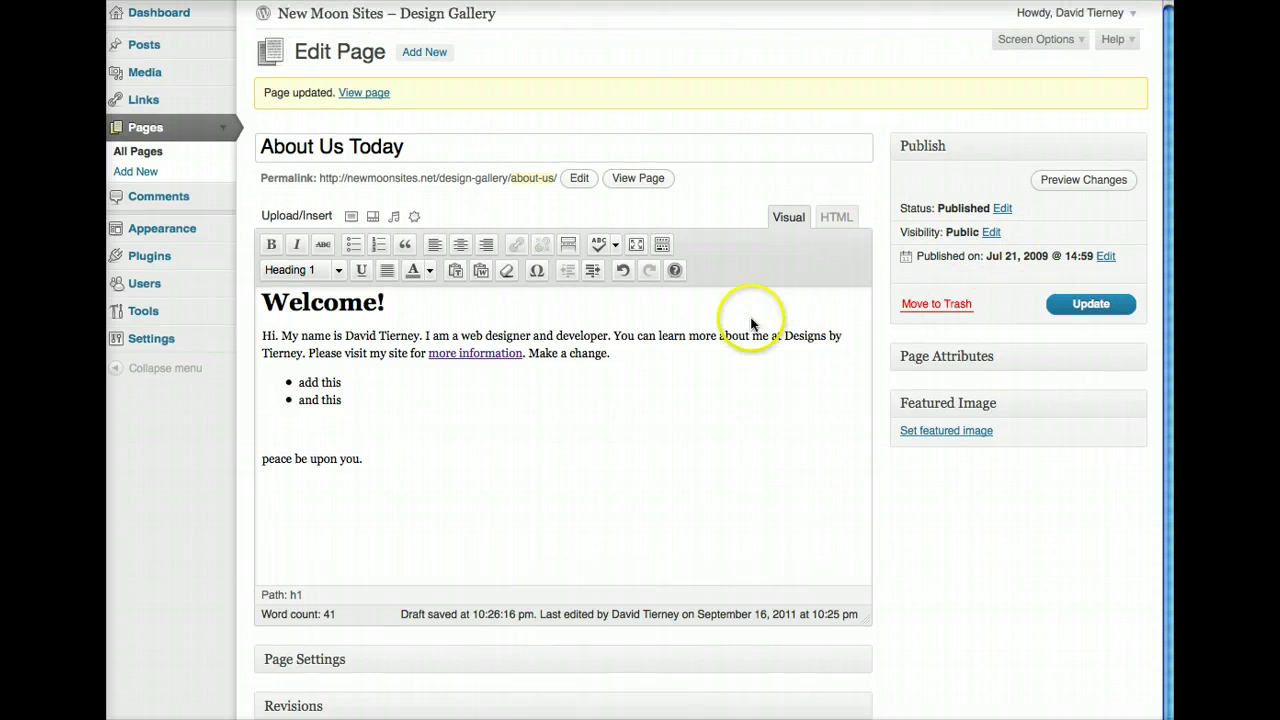
pyautogui.click(1040, 40)
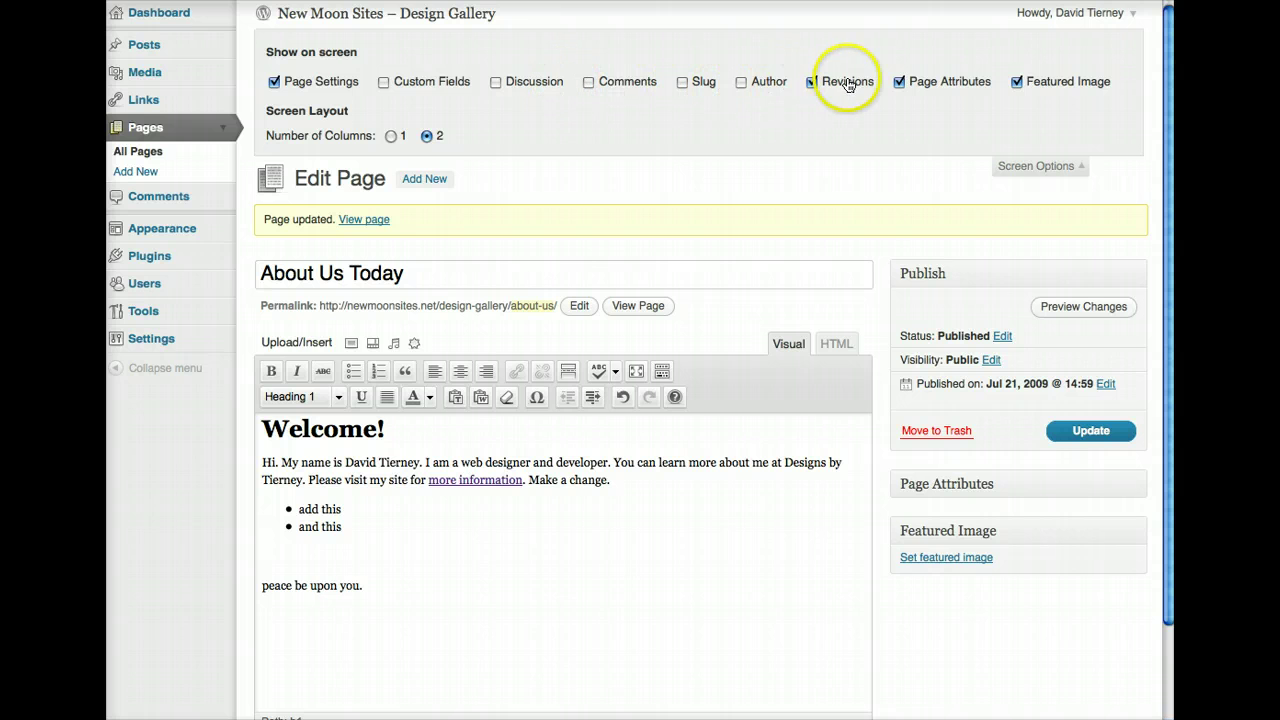
pyautogui.click(741, 83)
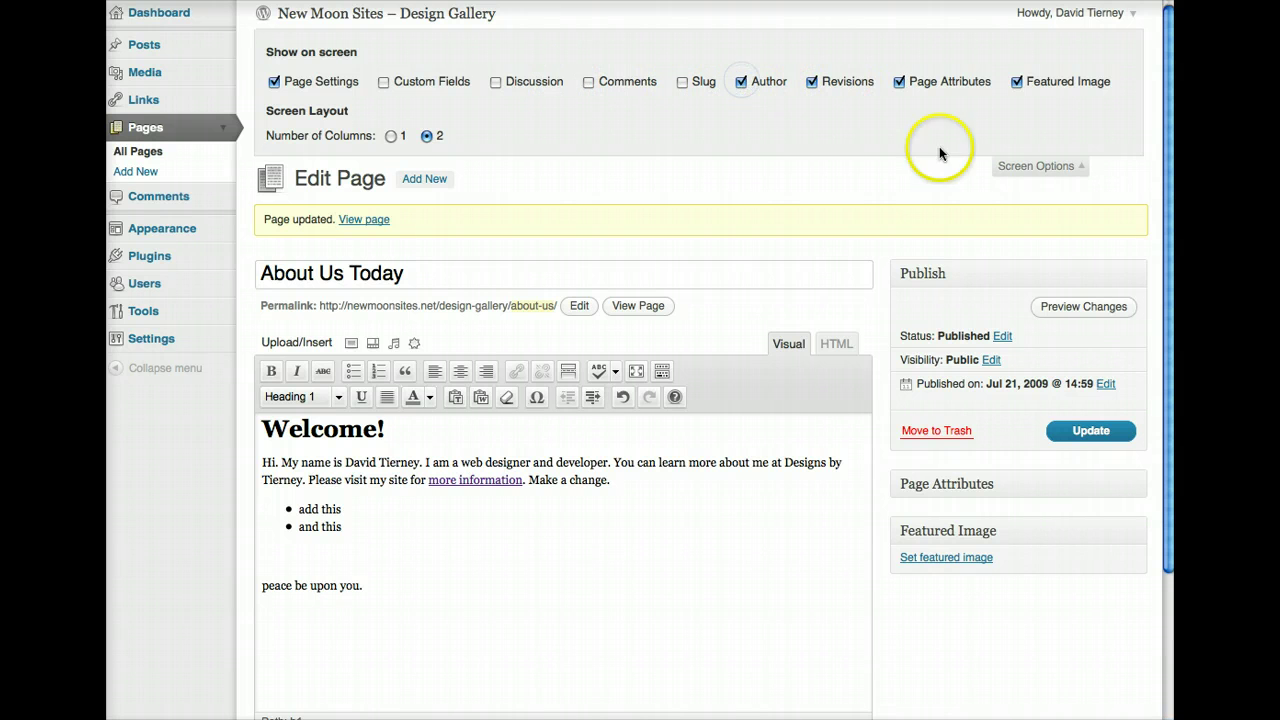
pyautogui.click(1015, 168)
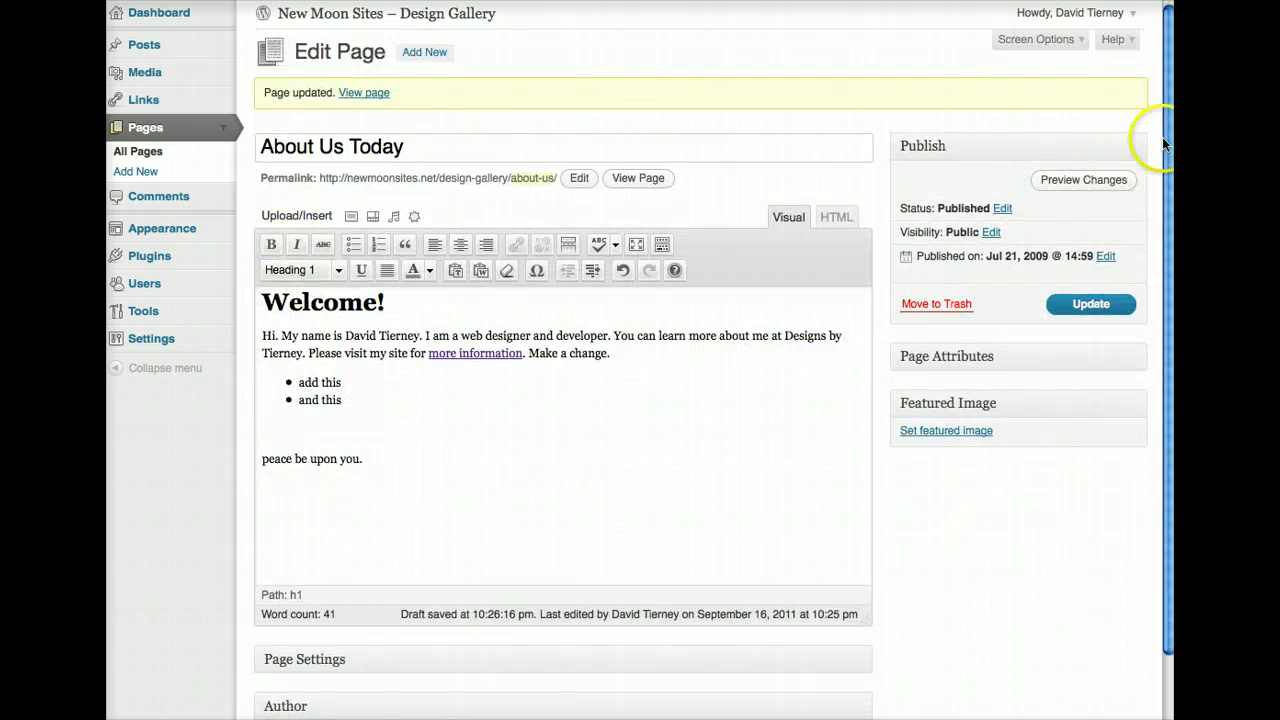
# - Expand and collapse the Page Settings box, then collapse the Author box below it
pyautogui.moveTo(1165, 145); pyautogui.dragTo(1168, 350)
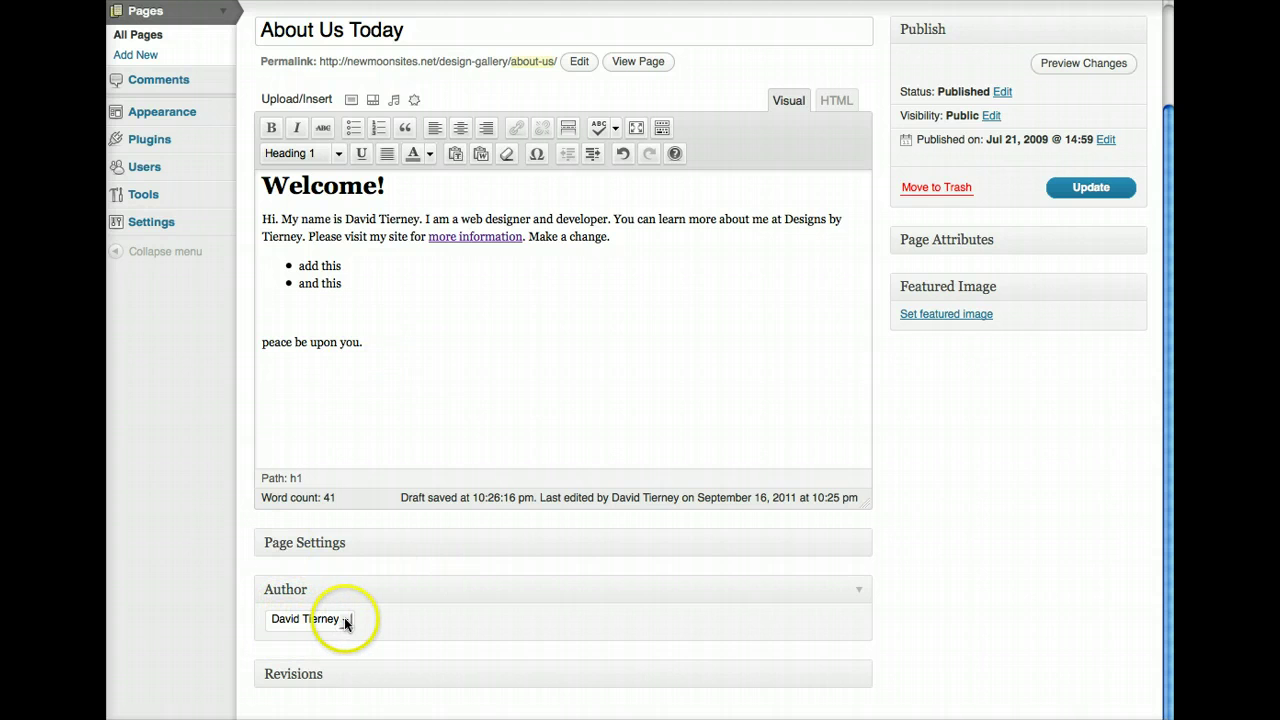
pyautogui.click(858, 545)
pyautogui.click(858, 545)
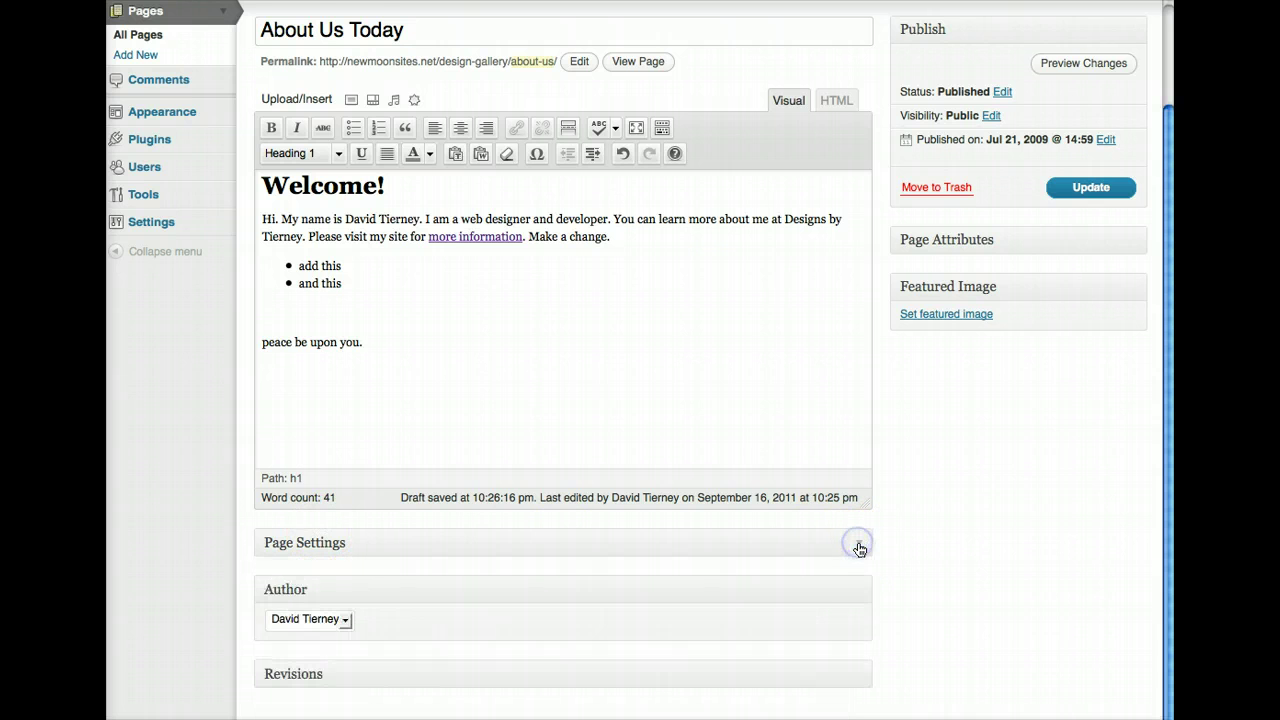
pyautogui.click(862, 594)
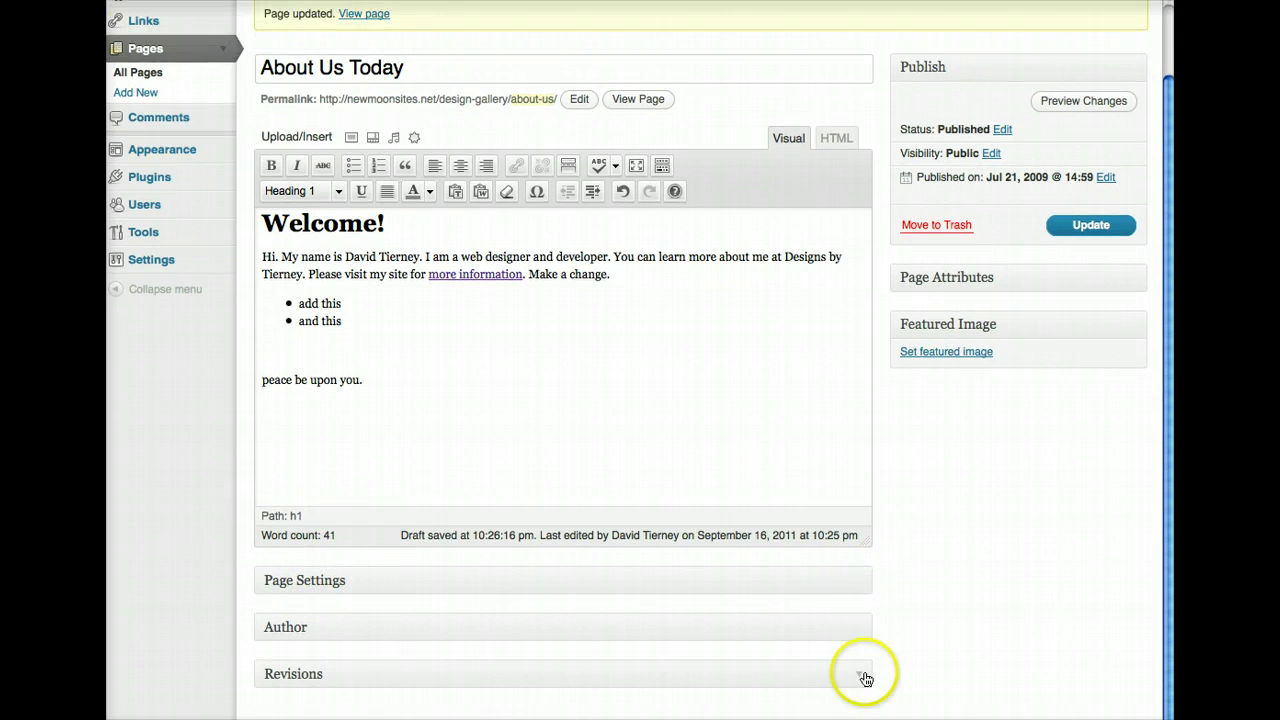
pyautogui.scroll(3, 957, 60)
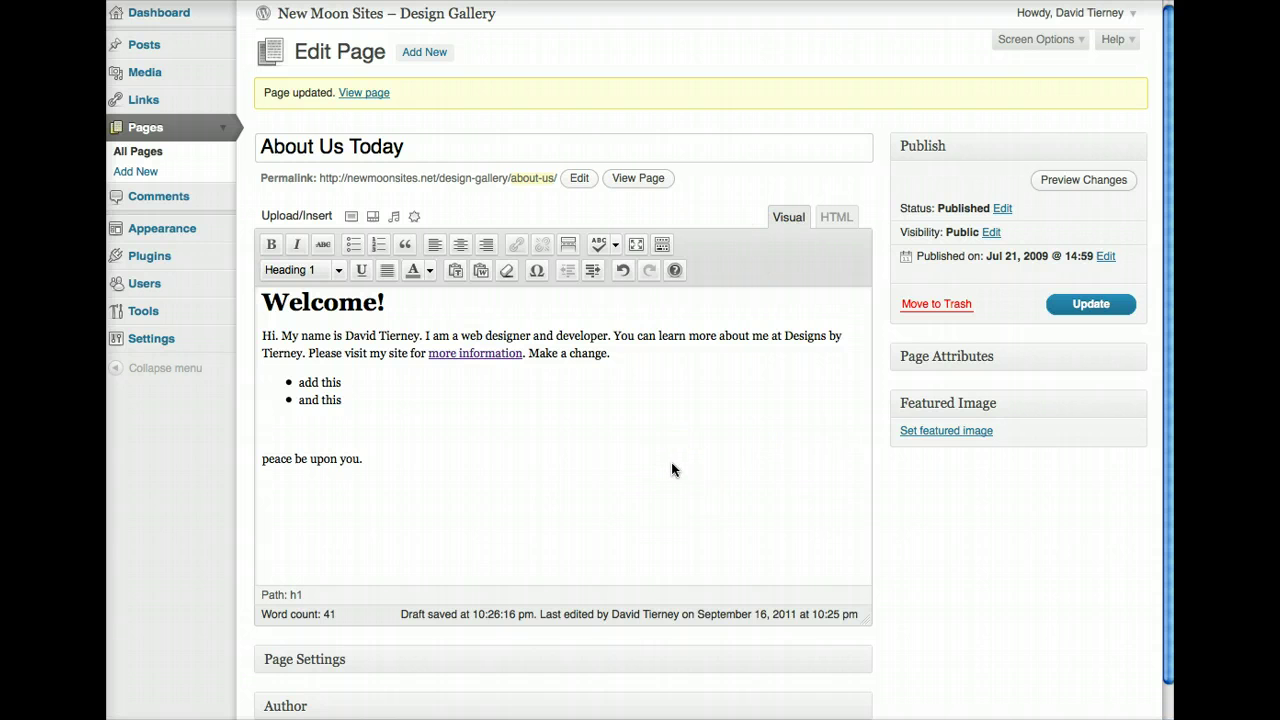
pyautogui.click(1084, 307)
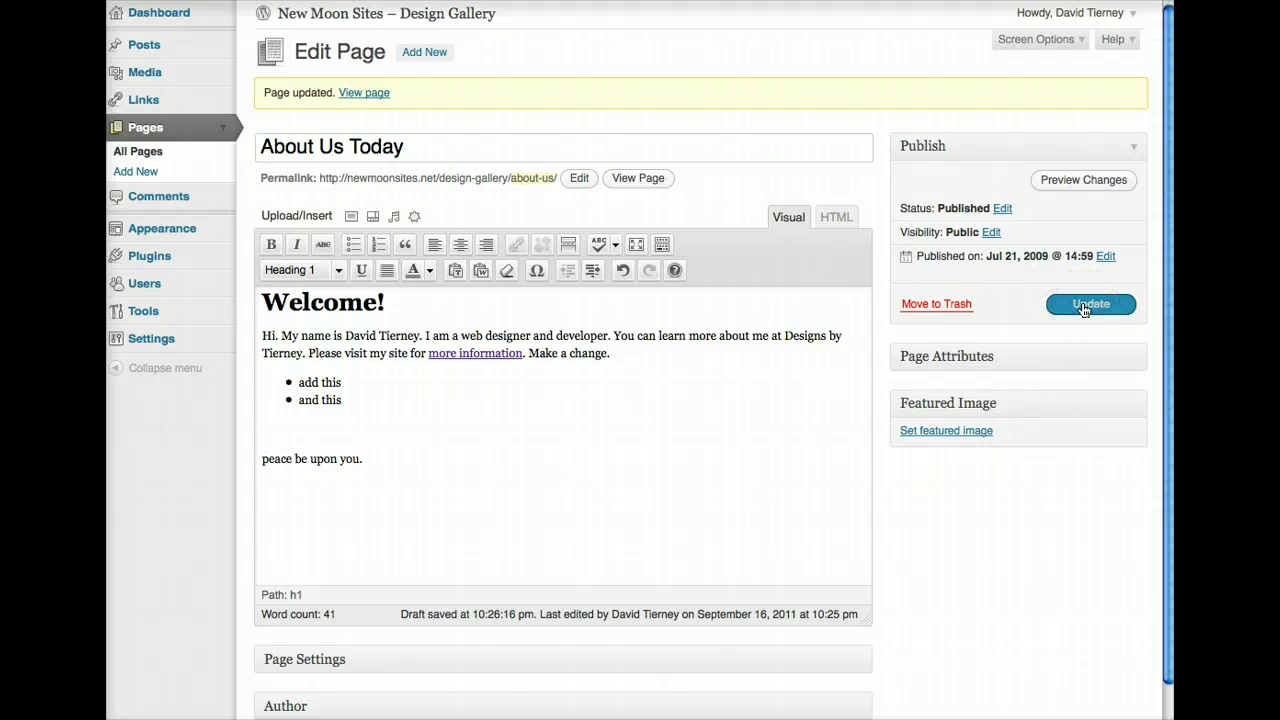
pyautogui.click(1003, 209)
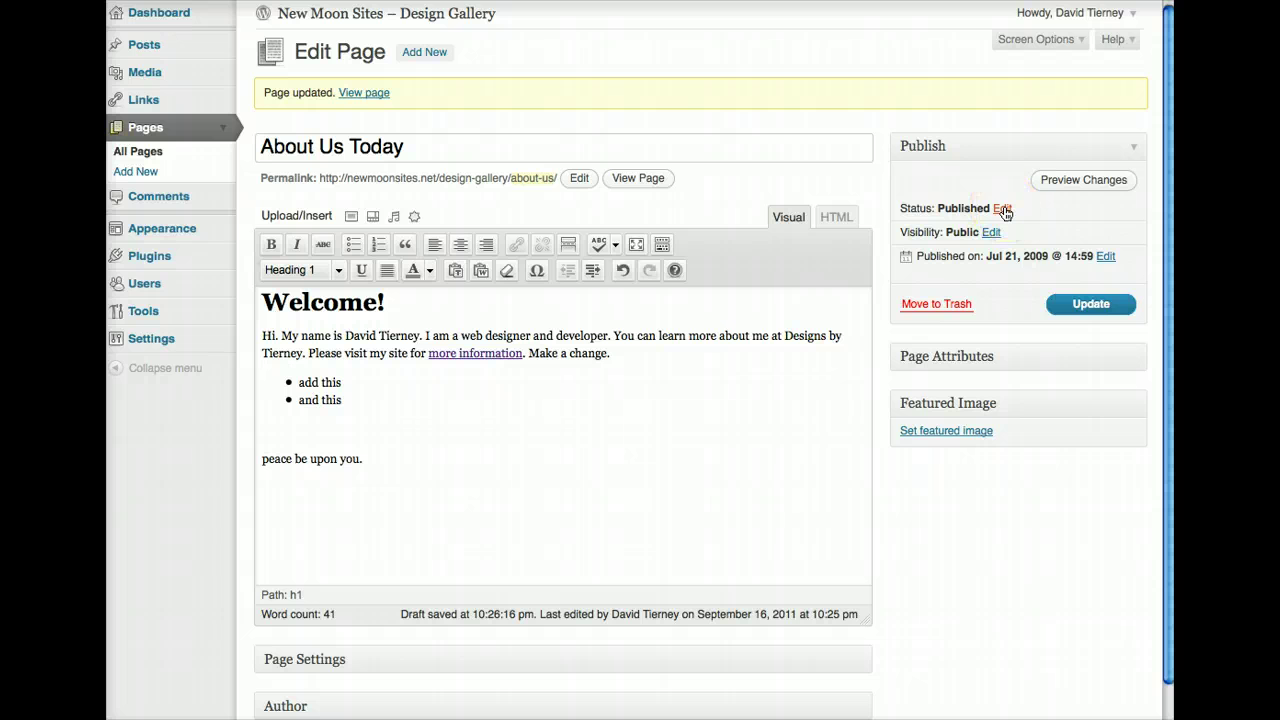
pyautogui.click(1002, 209)
pyautogui.click(993, 229)
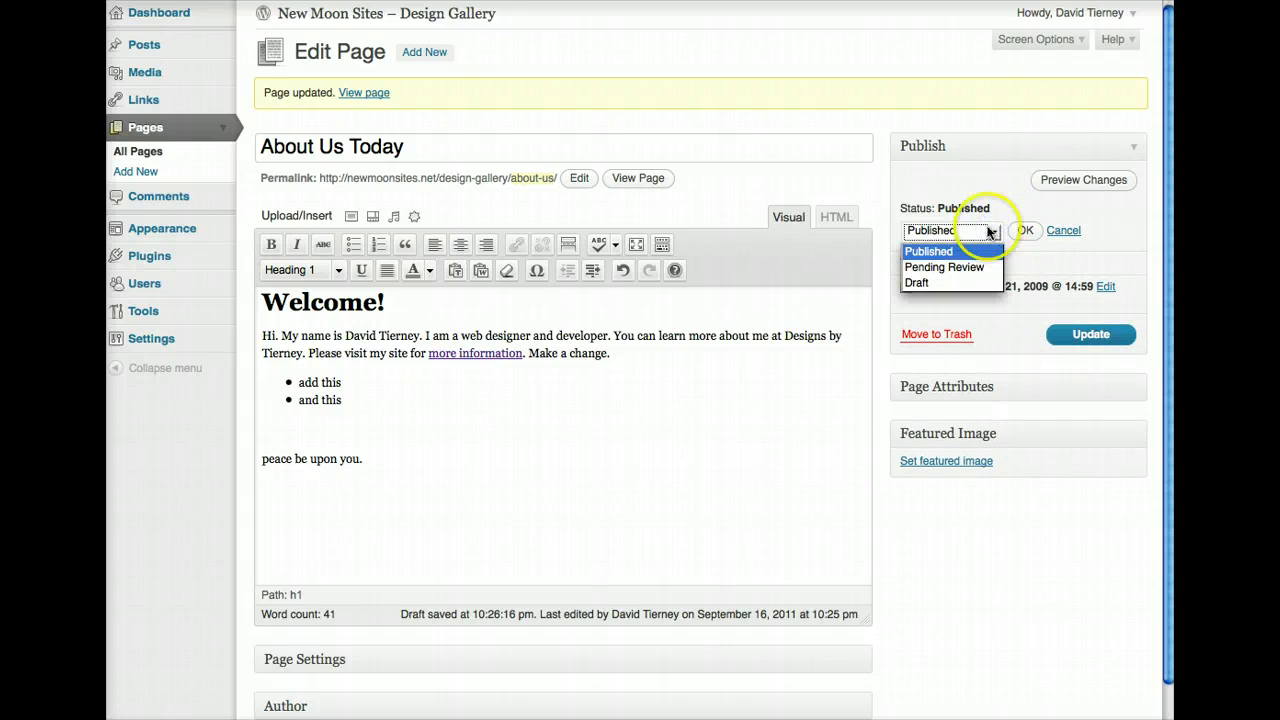
pyautogui.click(978, 267)
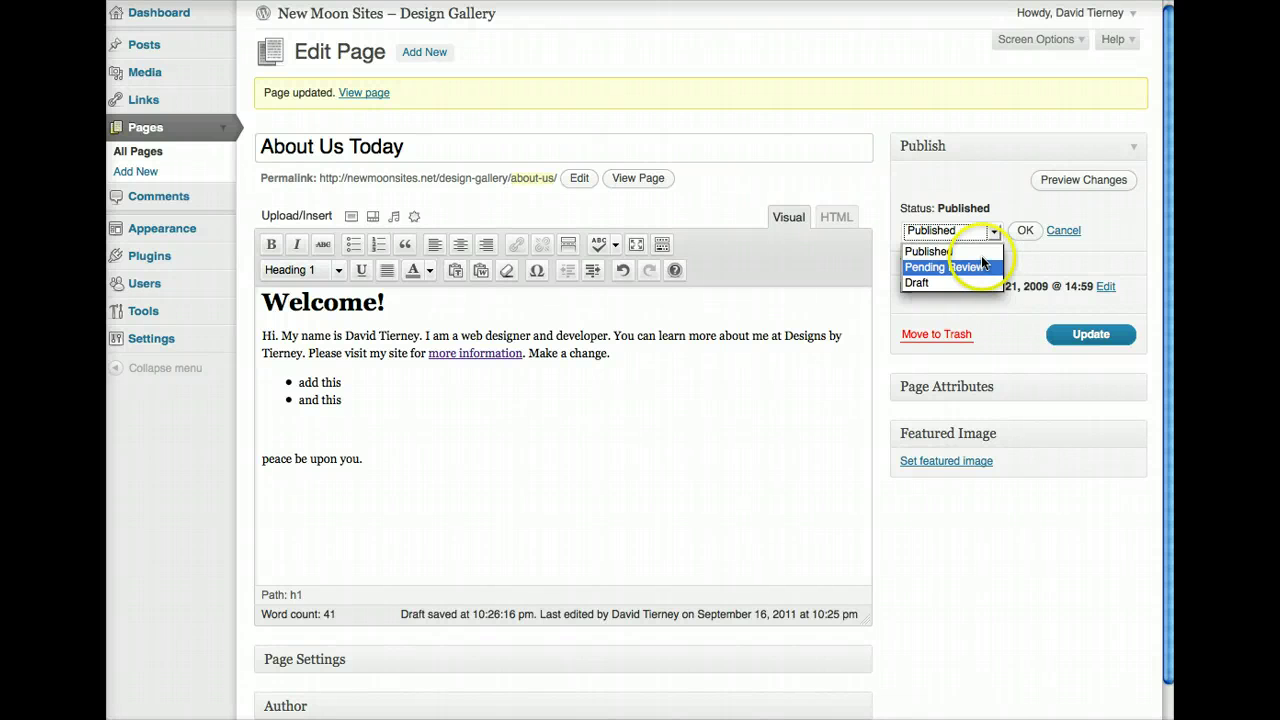
pyautogui.click(981, 255)
pyautogui.click(1018, 195)
pyautogui.click(1063, 230)
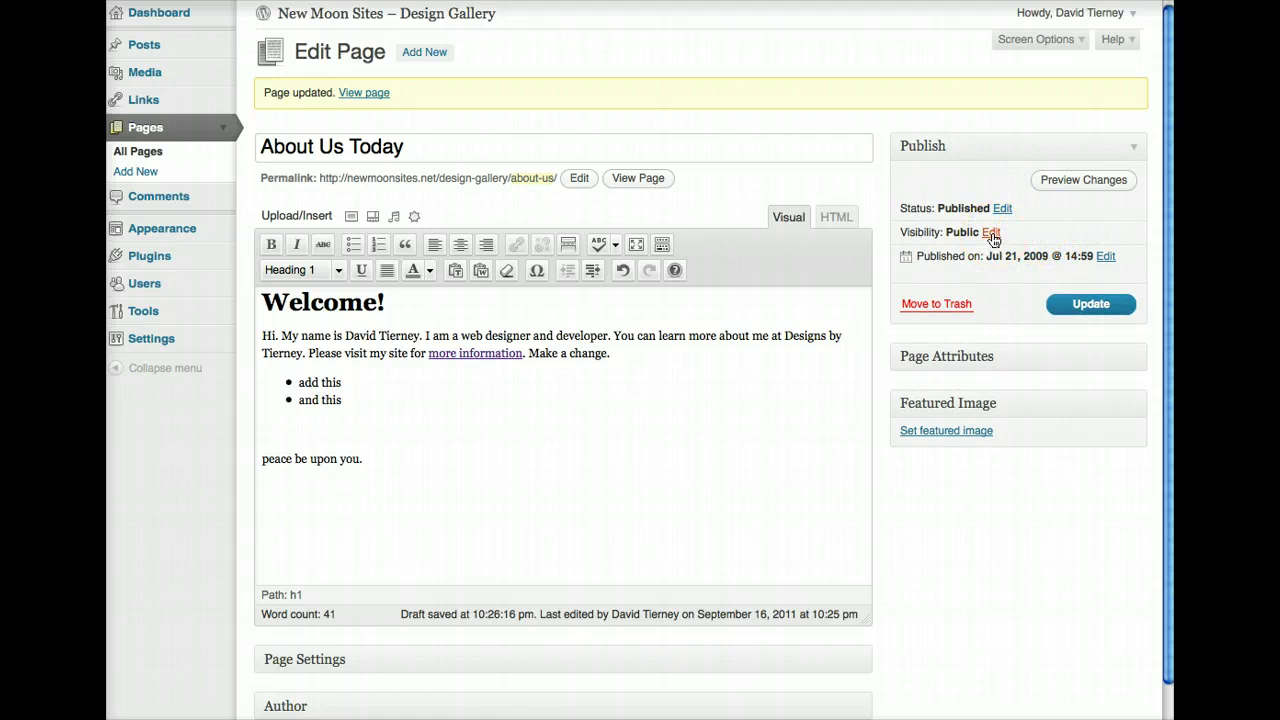
pyautogui.click(991, 234)
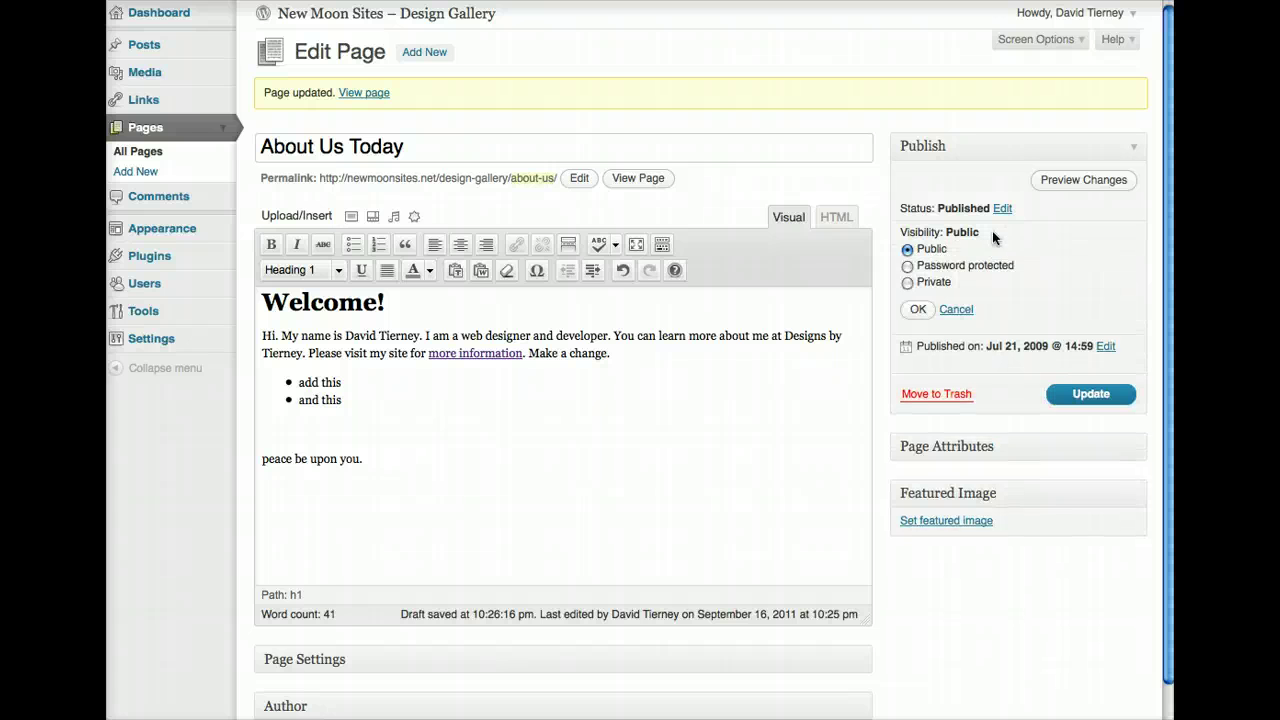
pyautogui.click(956, 311)
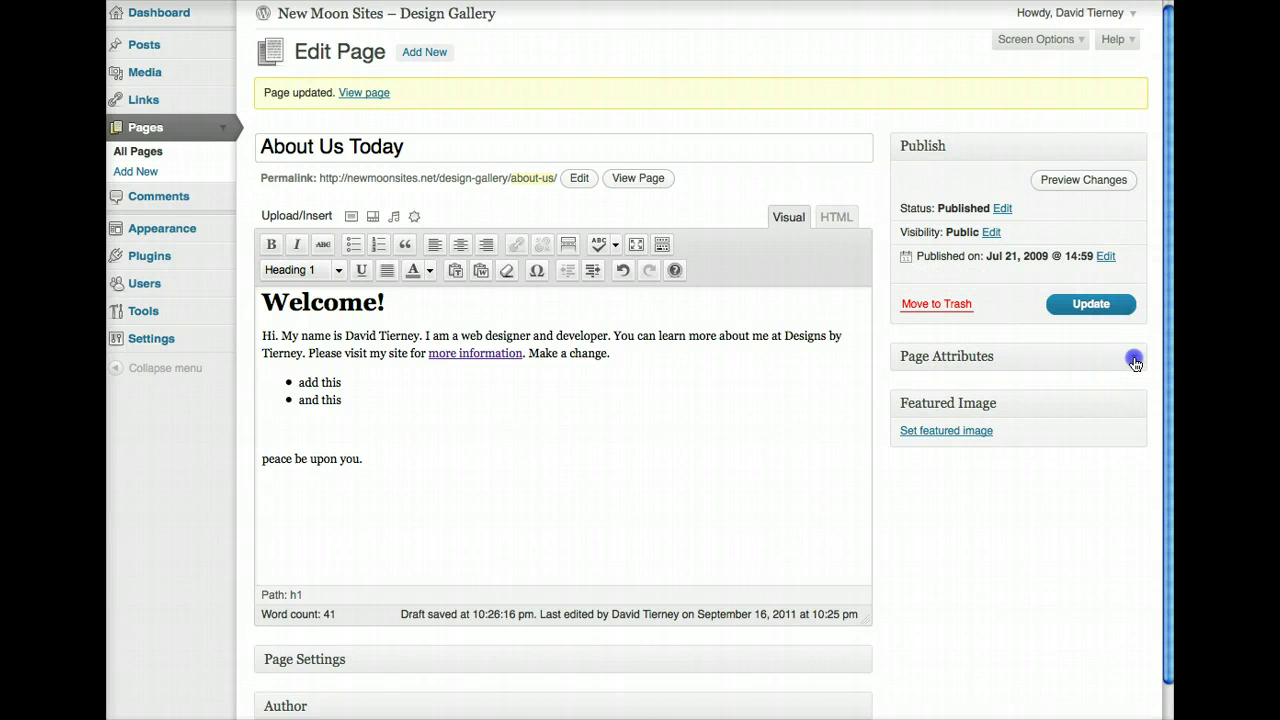
# - Expand Page Attributes, set the parent to My Services, then revert it to (no parent)
pyautogui.click(1134, 362)
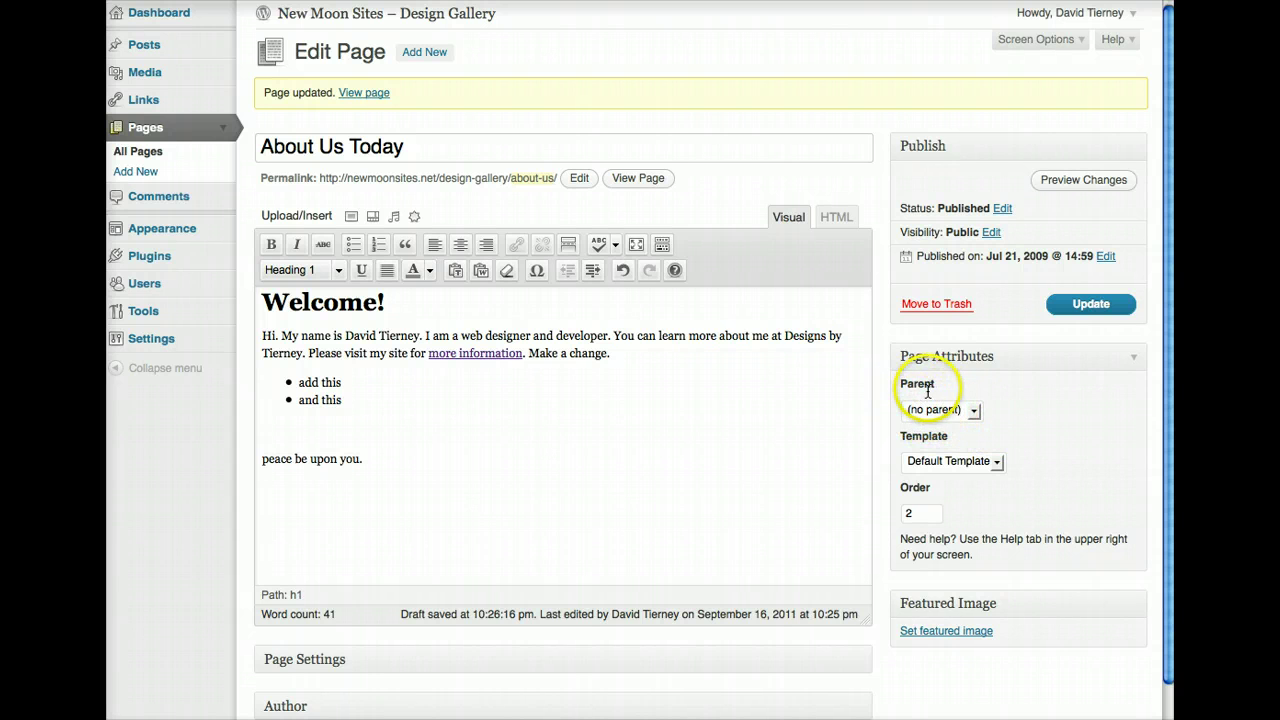
pyautogui.click(974, 412)
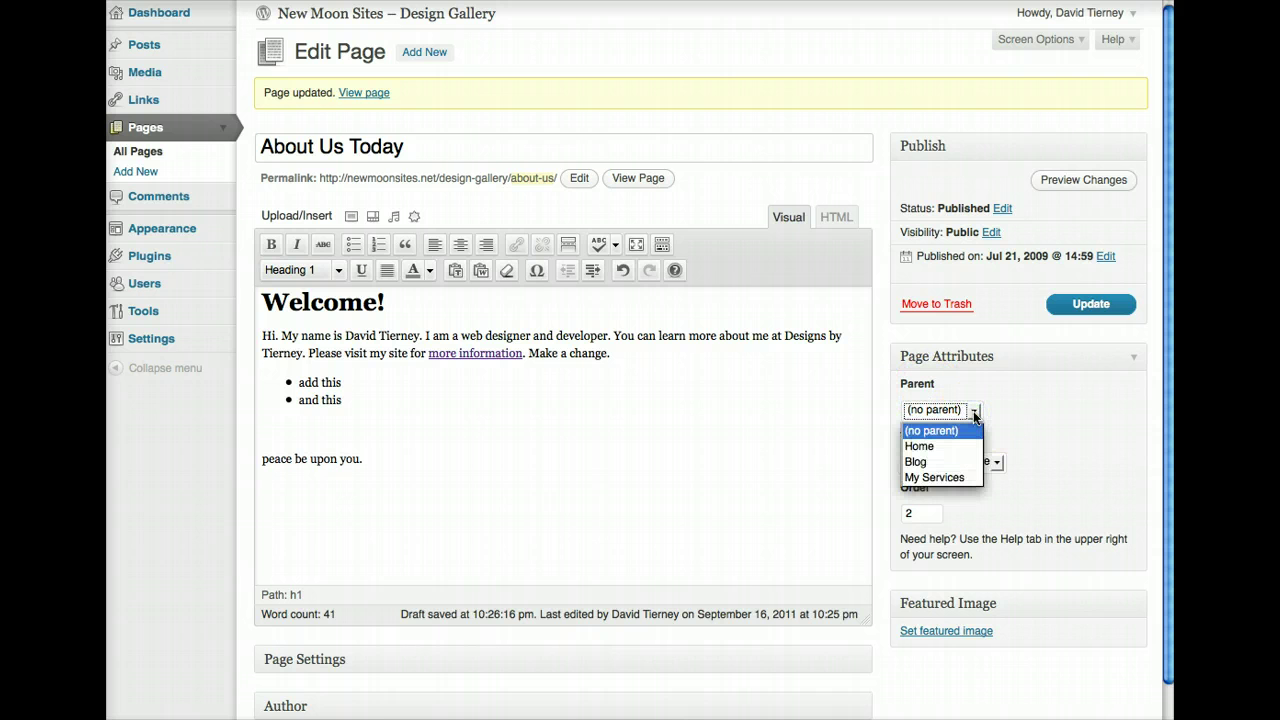
pyautogui.click(963, 476)
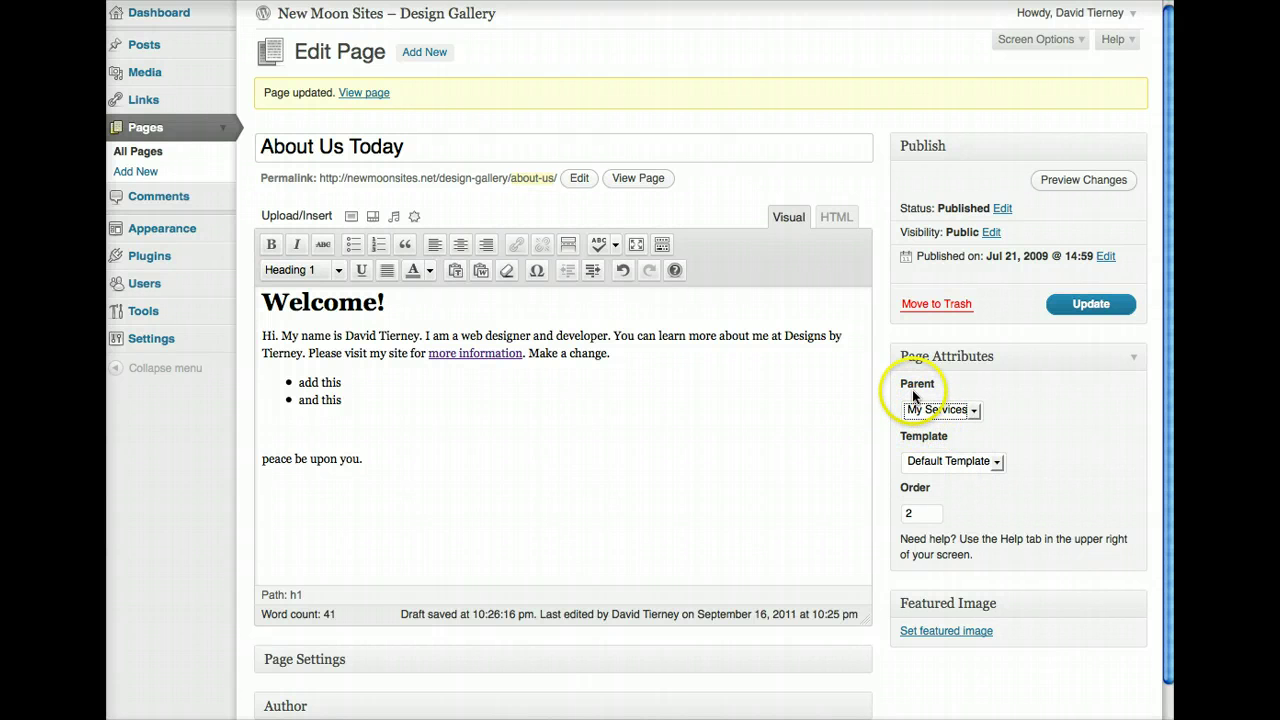
pyautogui.click(970, 410)
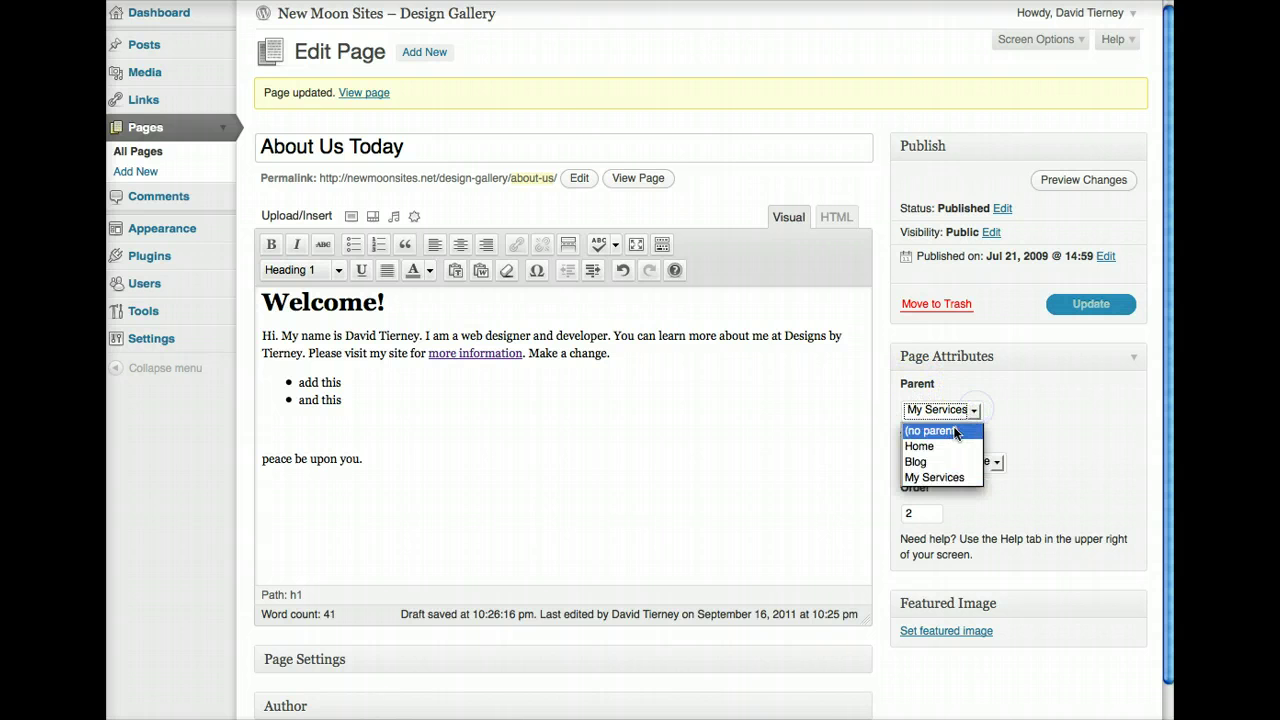
pyautogui.click(953, 430)
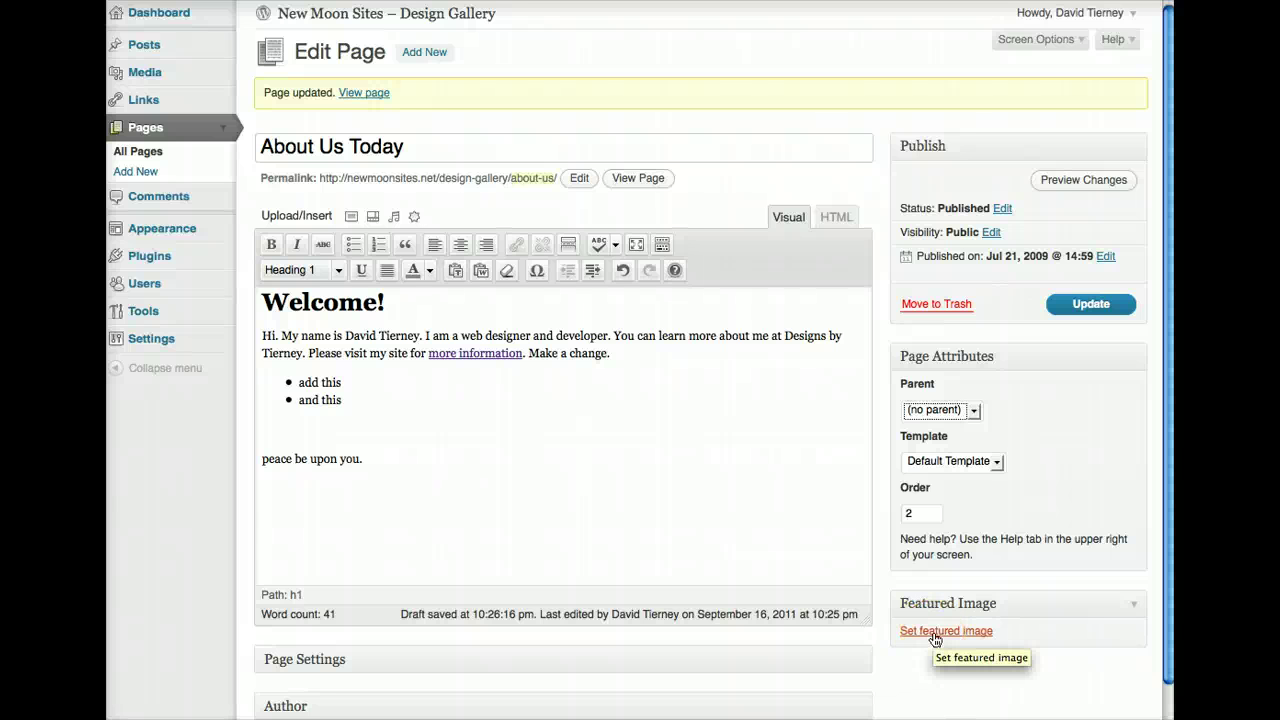
# - Collapse the Page Attributes box so only its header shows above Featured Image
pyautogui.click(1138, 362)
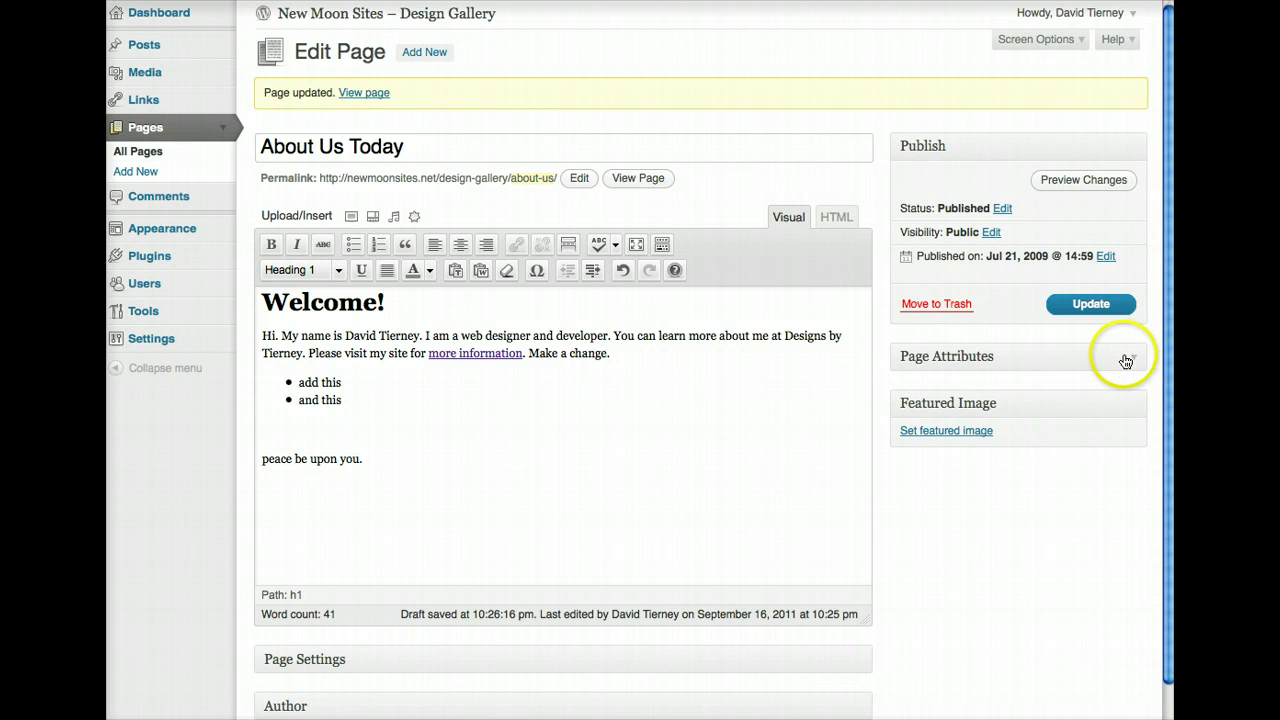